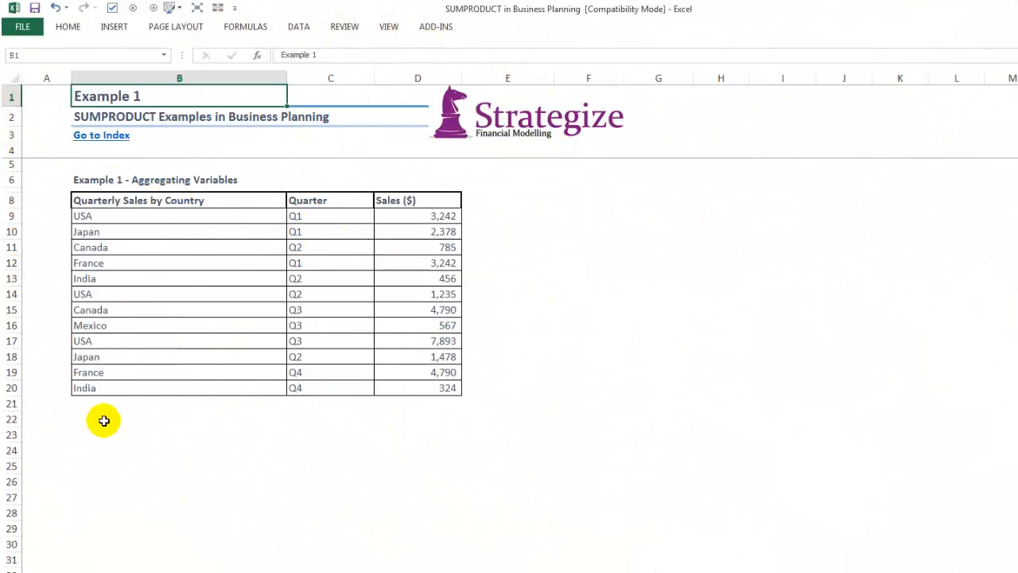
Enter a formula in cell B22 that references the USA country name in B9.
click(104, 420)
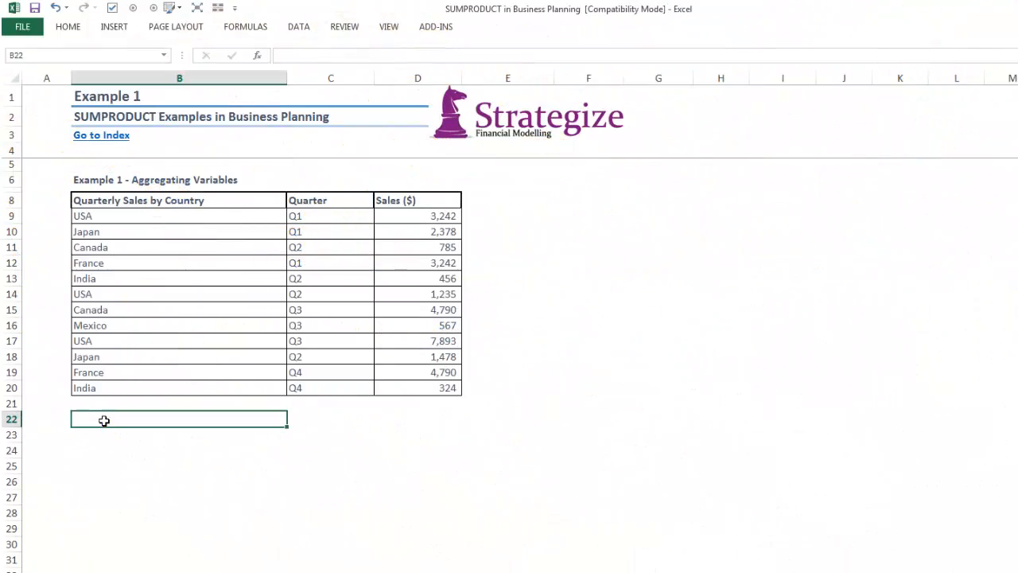
text(=)
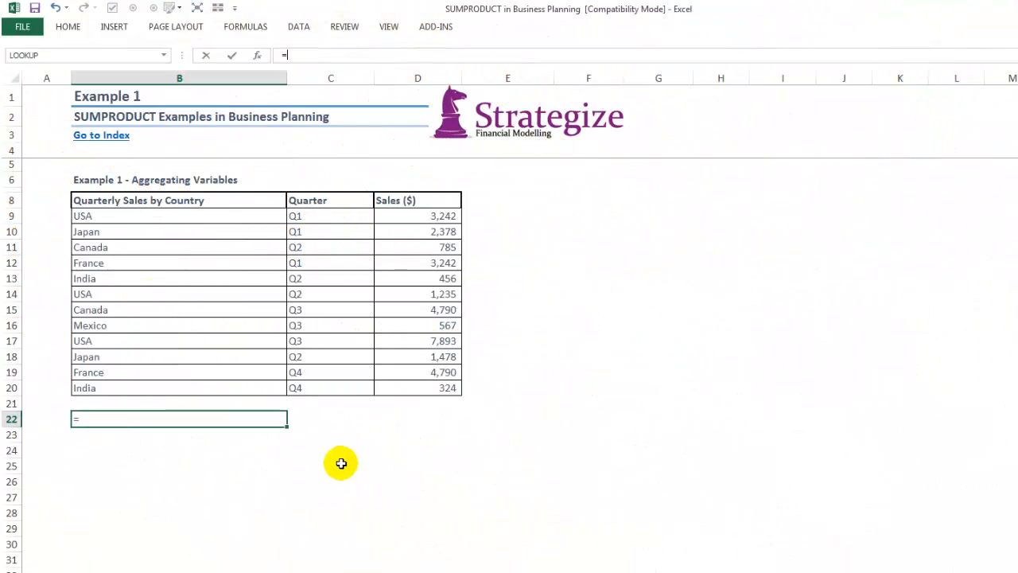
click(84, 216)
key(Return)
Link cell C22 to the Q2 quarter in C14 and fill the reference down to C23.
key(Up)
key(Right)
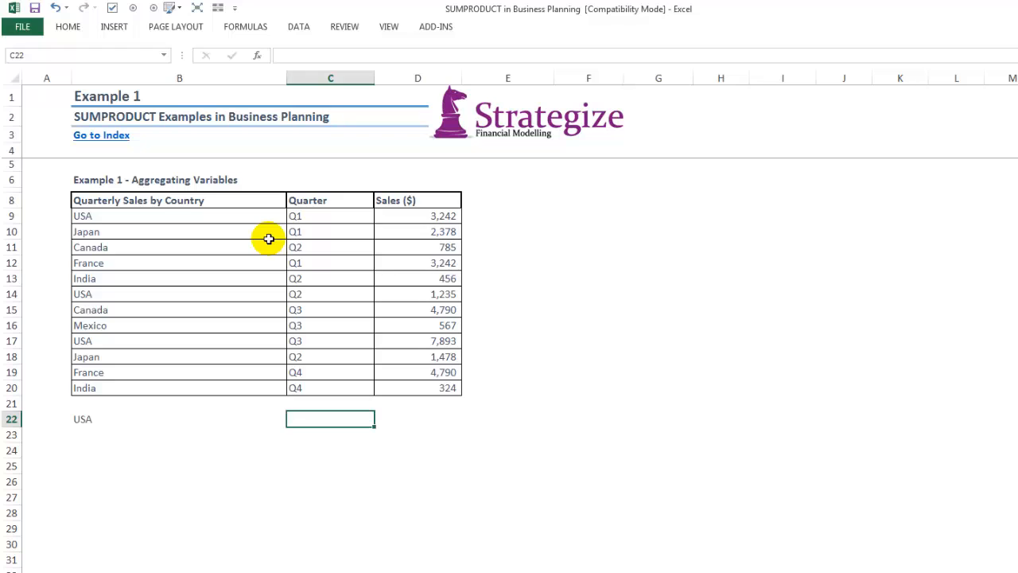
text(=)
click(299, 291)
key(Return)
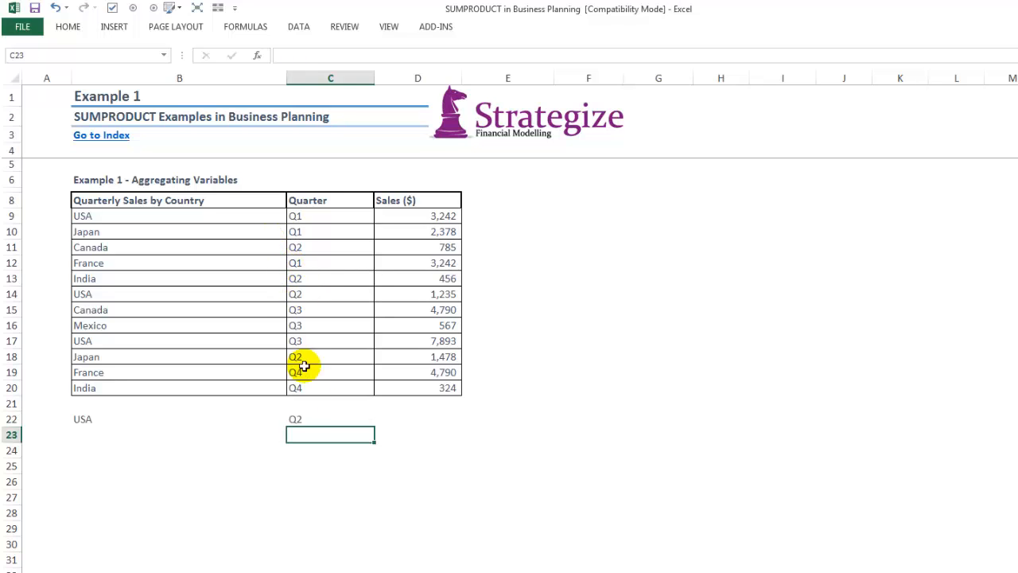
click(306, 419)
drag(373, 426, 375, 447)
Begin a SUMPRODUCT formula in D22 with the country condition --($B$9:$B$20=B22), keeping the country range absolute.
click(408, 417)
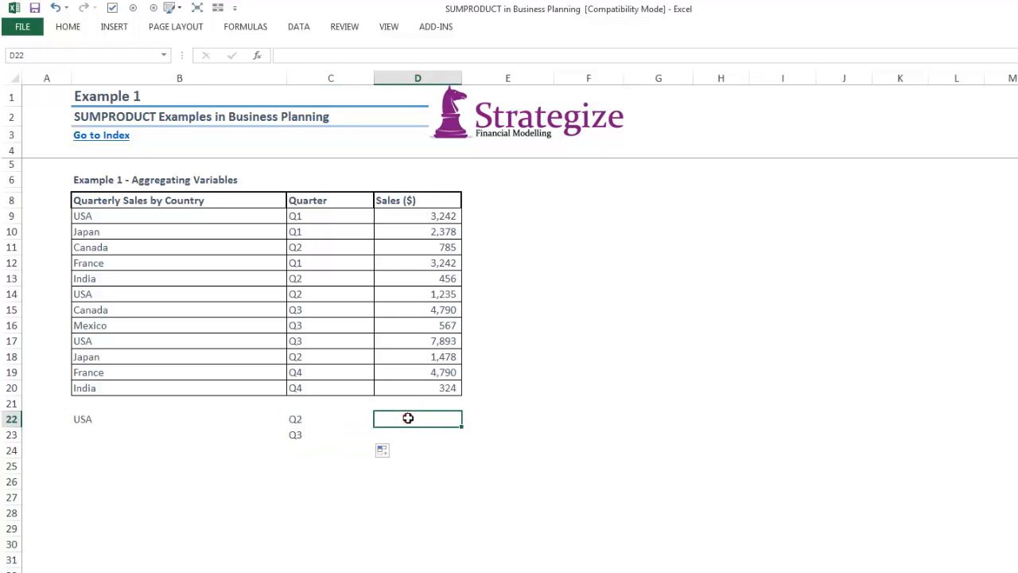
text(=sum)
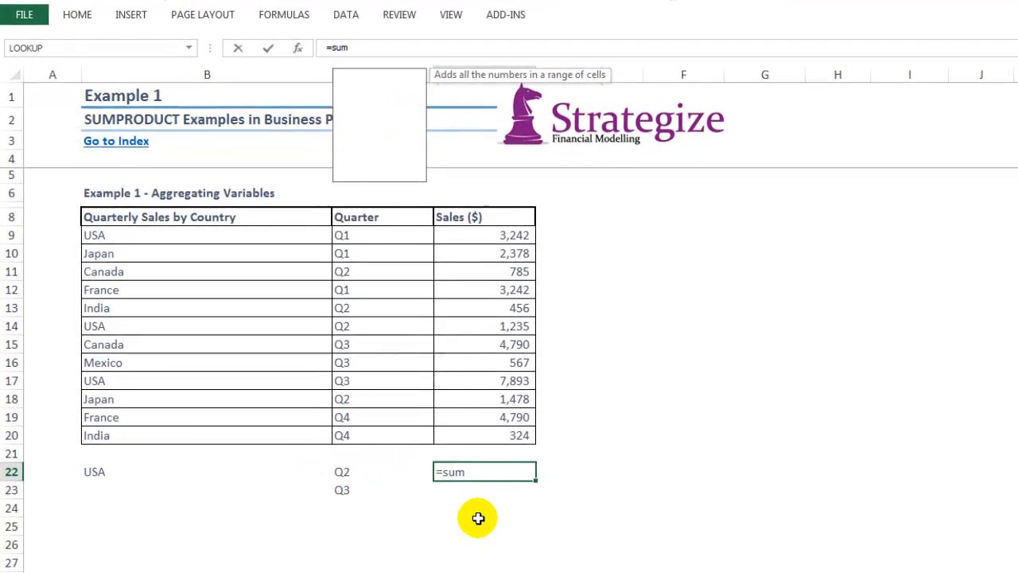
text(p)
key(Tab)
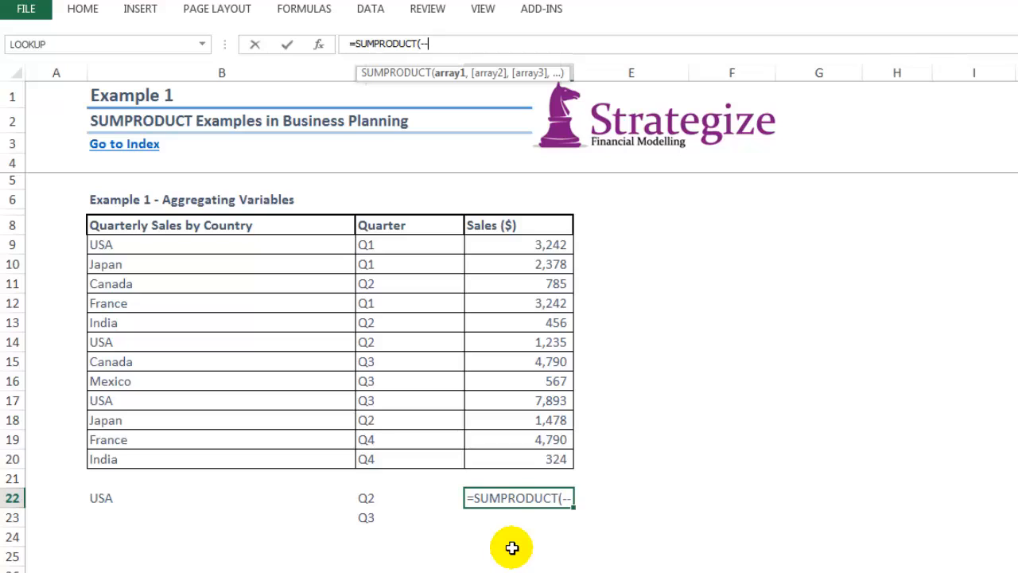
text(--()
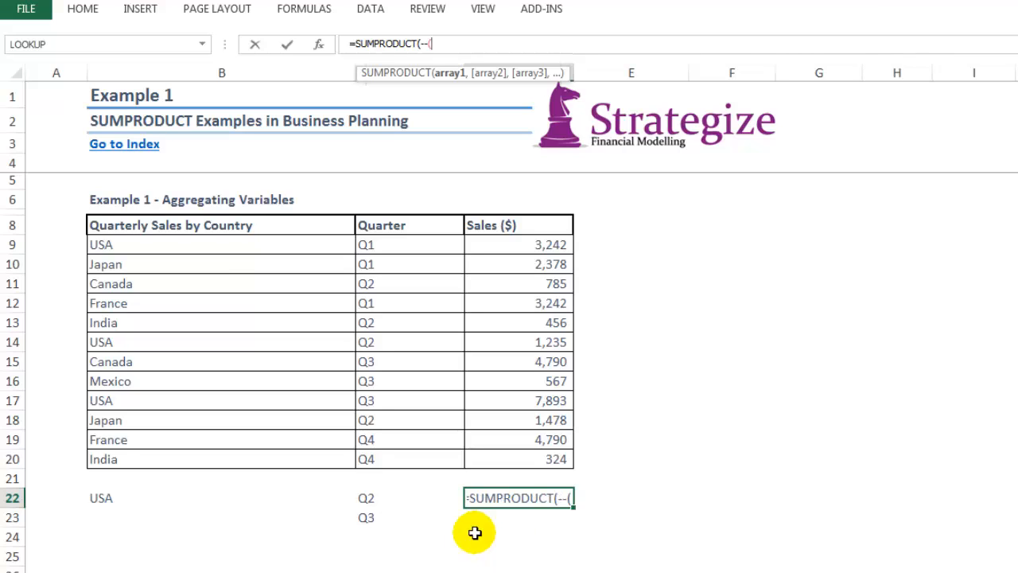
drag(159, 244, 144, 450)
key(F4)
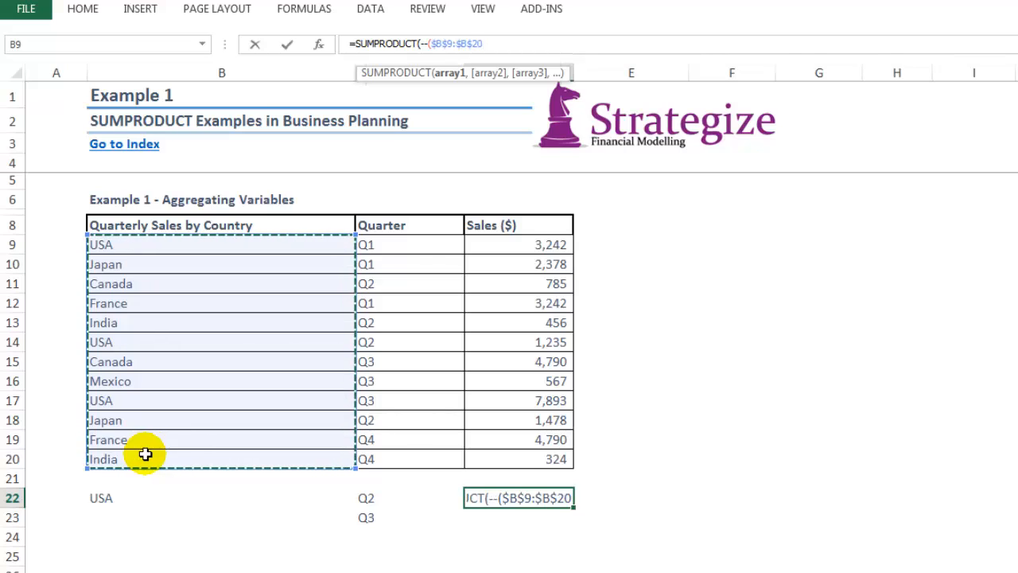
text(=)
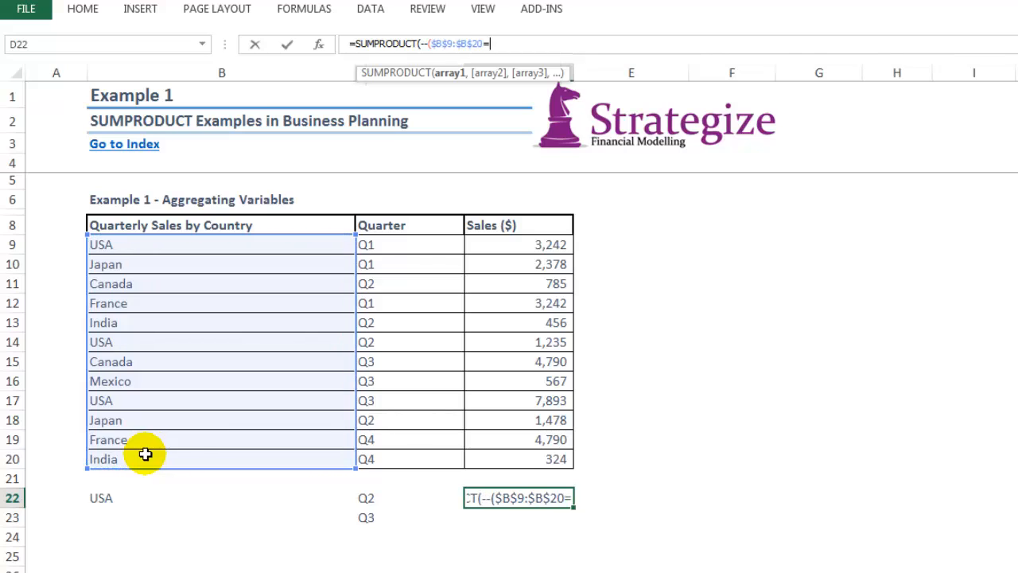
click(112, 496)
text())
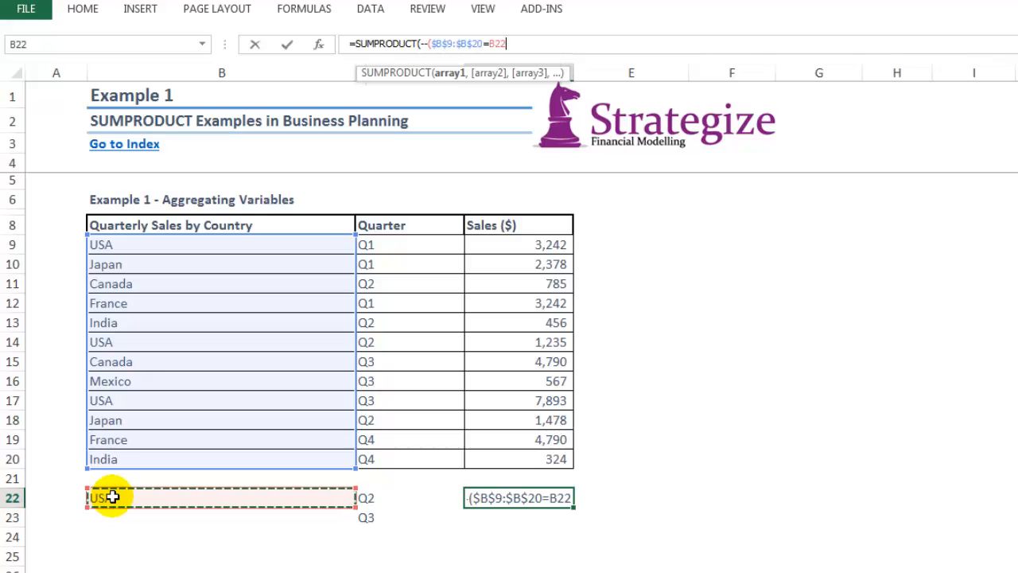
Add the quarter condition (C9:C20=C22) as the second, comma-separated array of the SUMPRODUCT formula.
text(*()
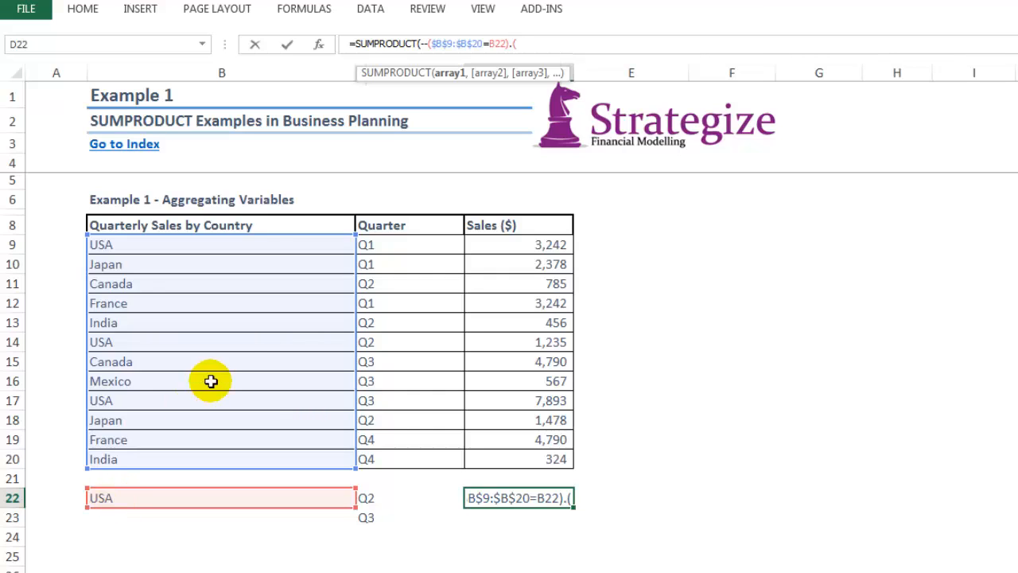
drag(395, 243, 388, 460)
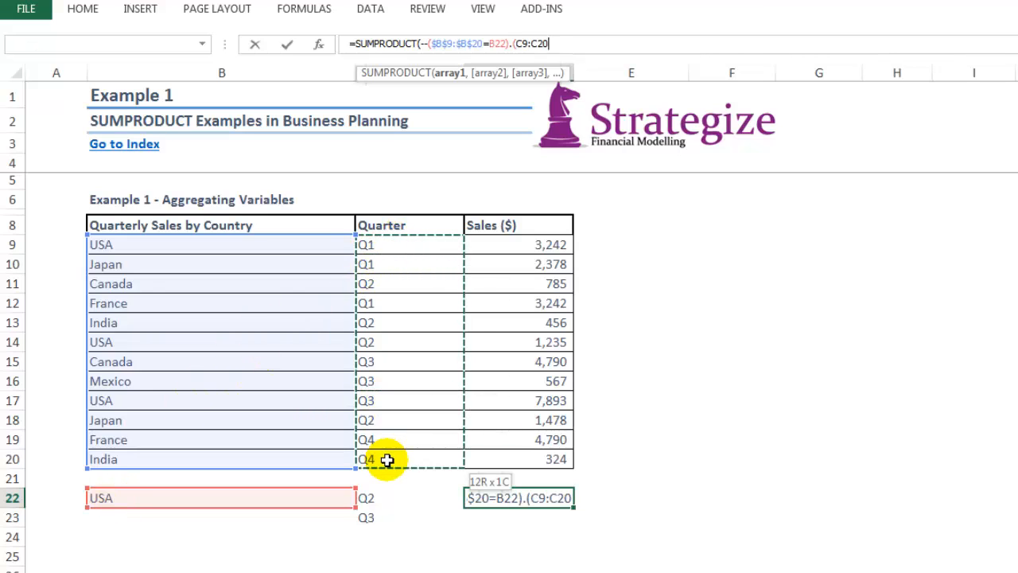
text(=)
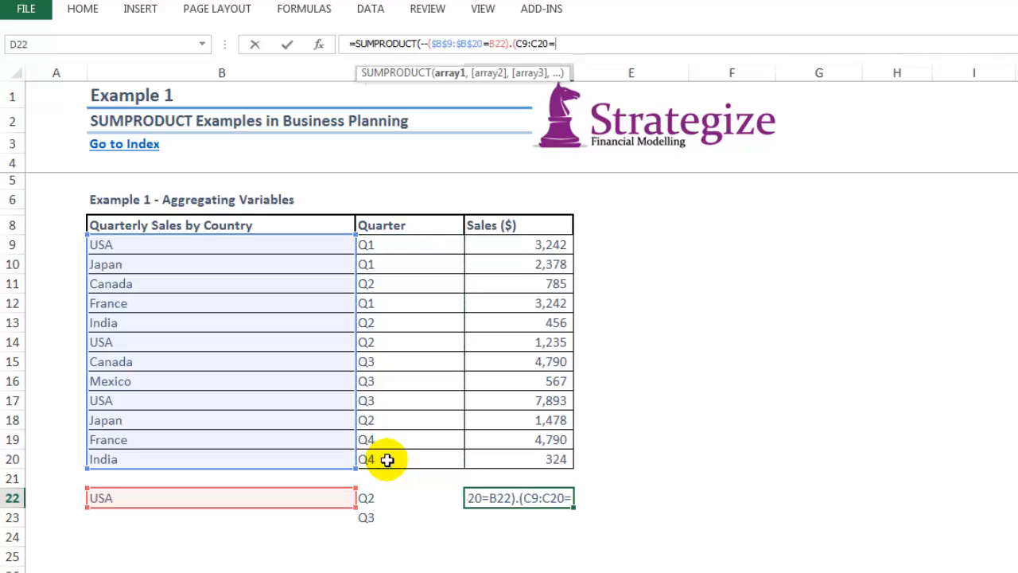
click(382, 497)
text())
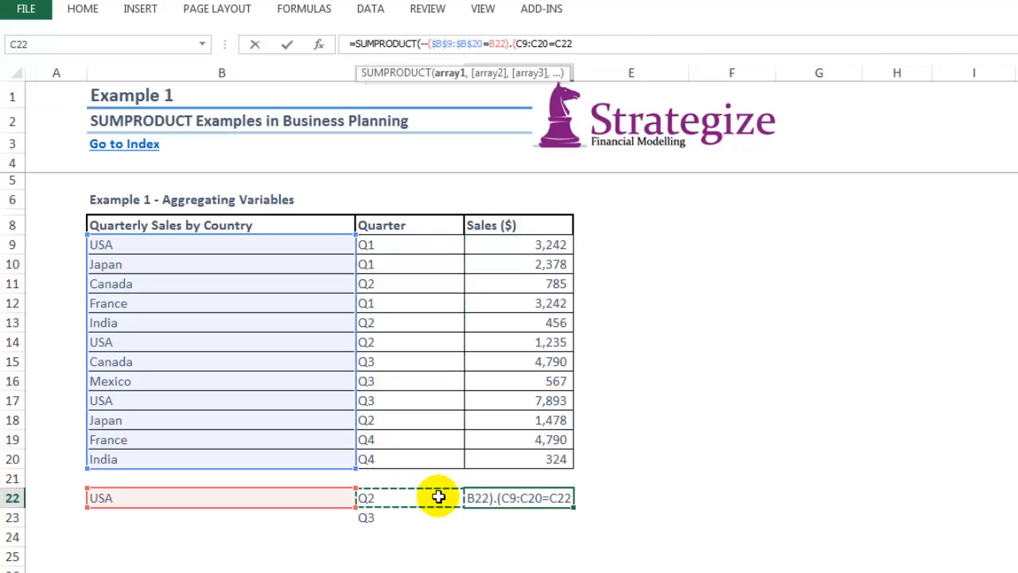
text(,)
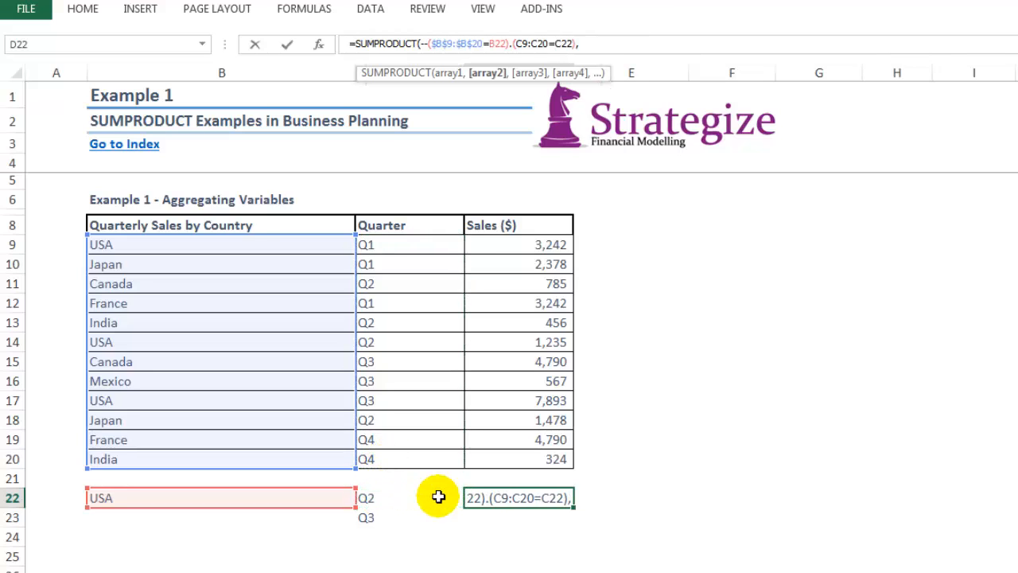
click(514, 43)
text(,)
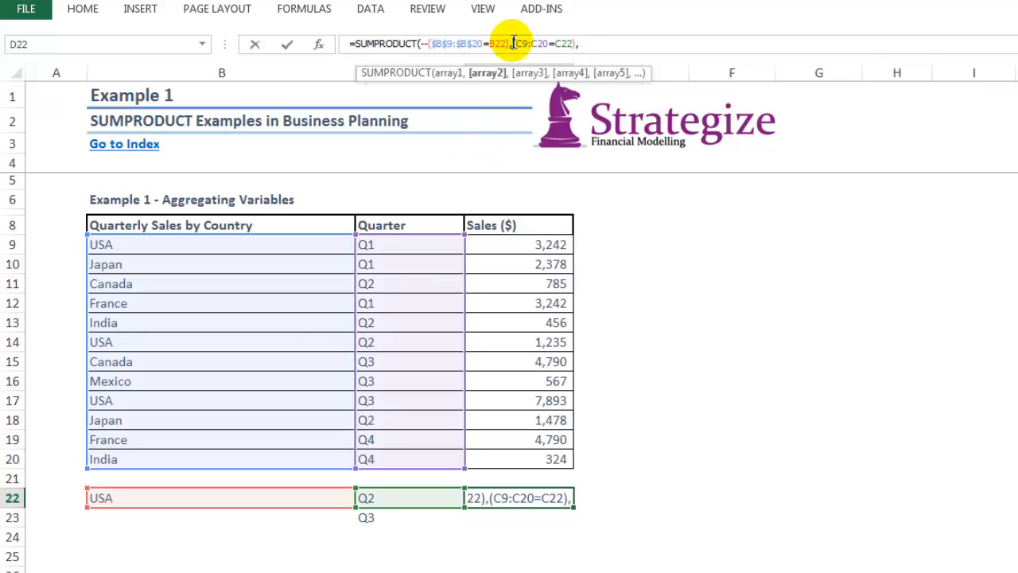
Make the quarter range absolute as $C$9:$C$20 and add the alternative quarter condition +($C$9:$C$20=C23).
click(589, 43)
key(BackSpace)
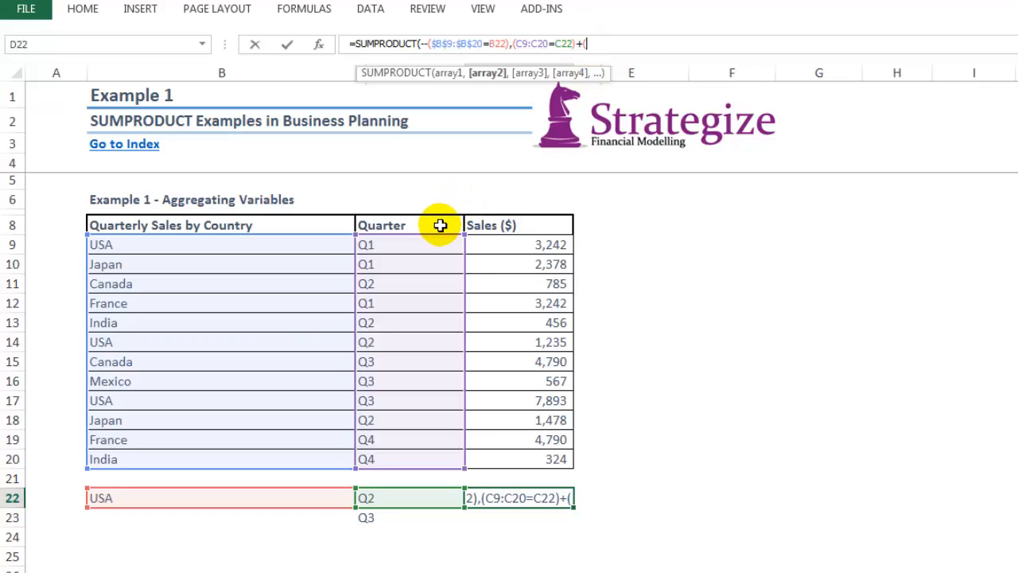
click(516, 44)
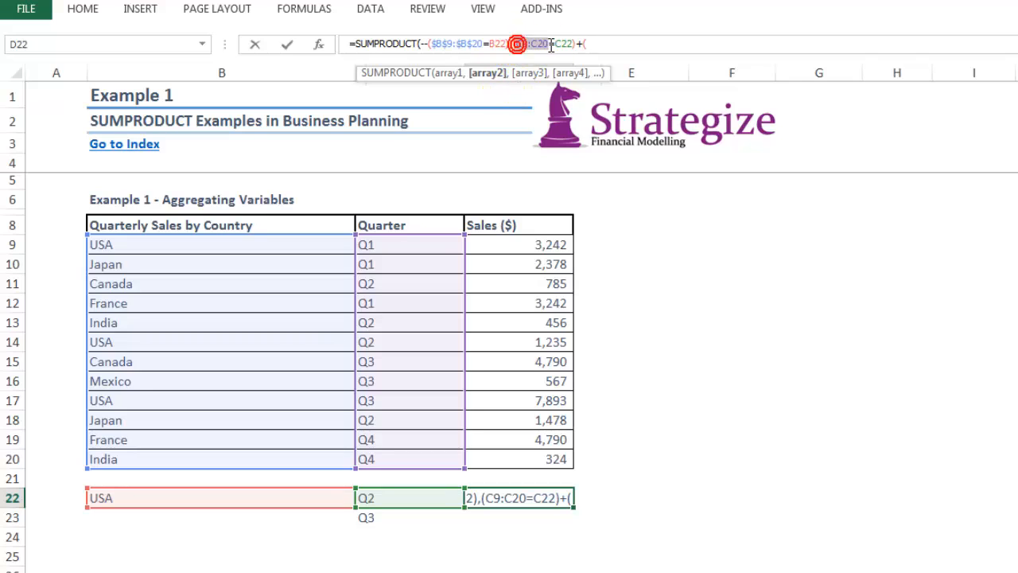
key(F4)
click(609, 43)
click(413, 242)
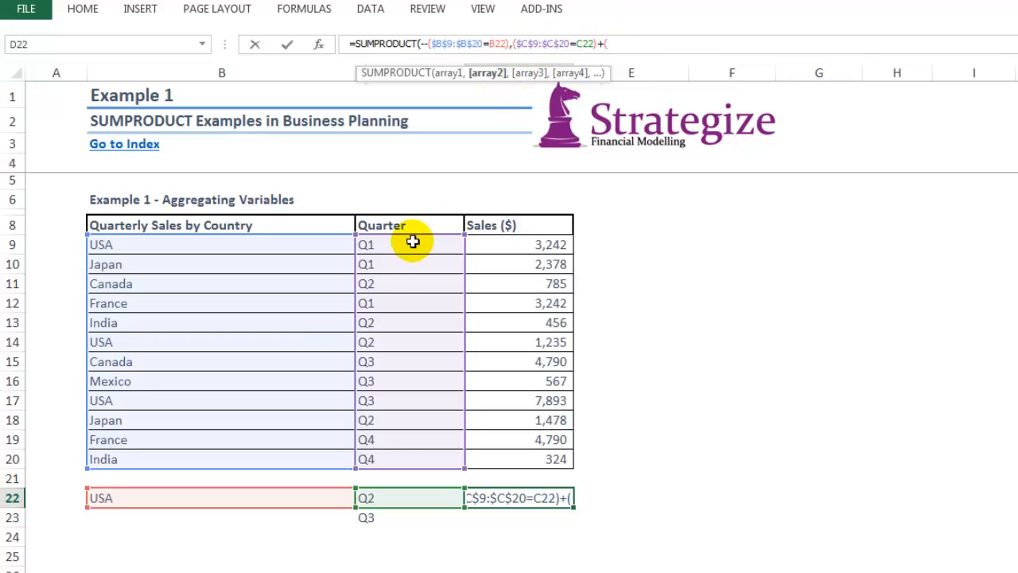
drag(413, 242, 389, 451)
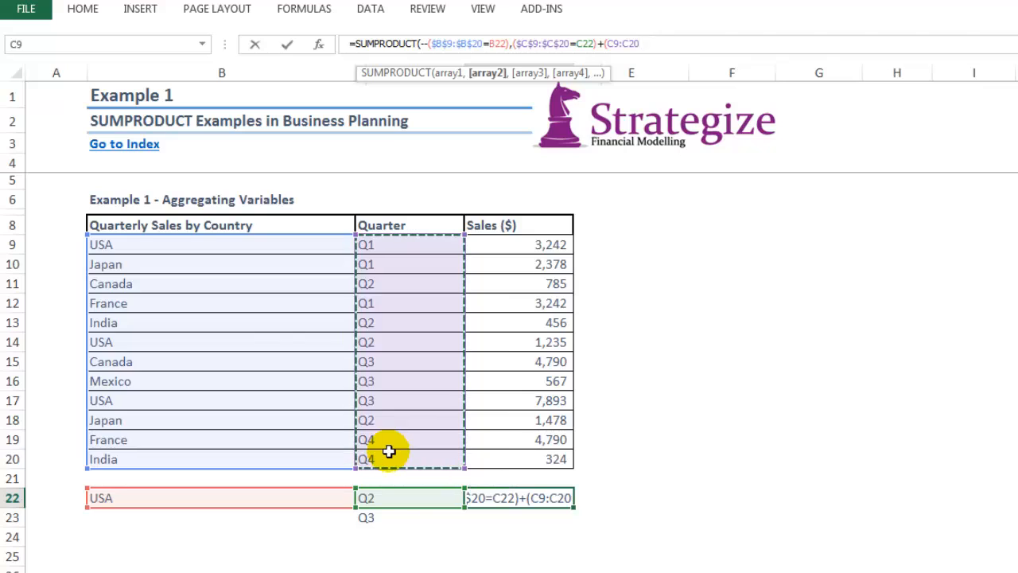
key(F4)
text(=)
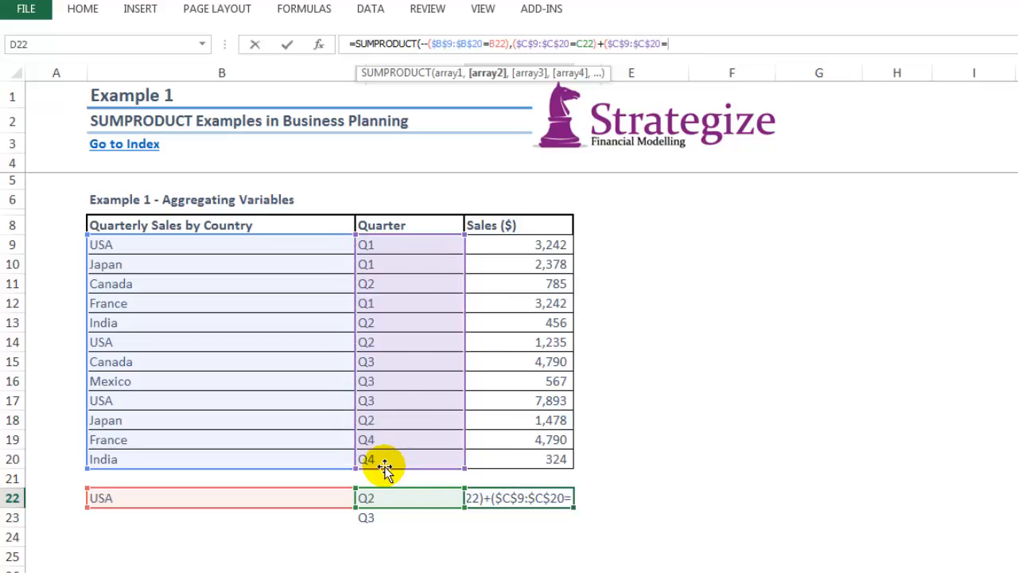
click(368, 518)
text())
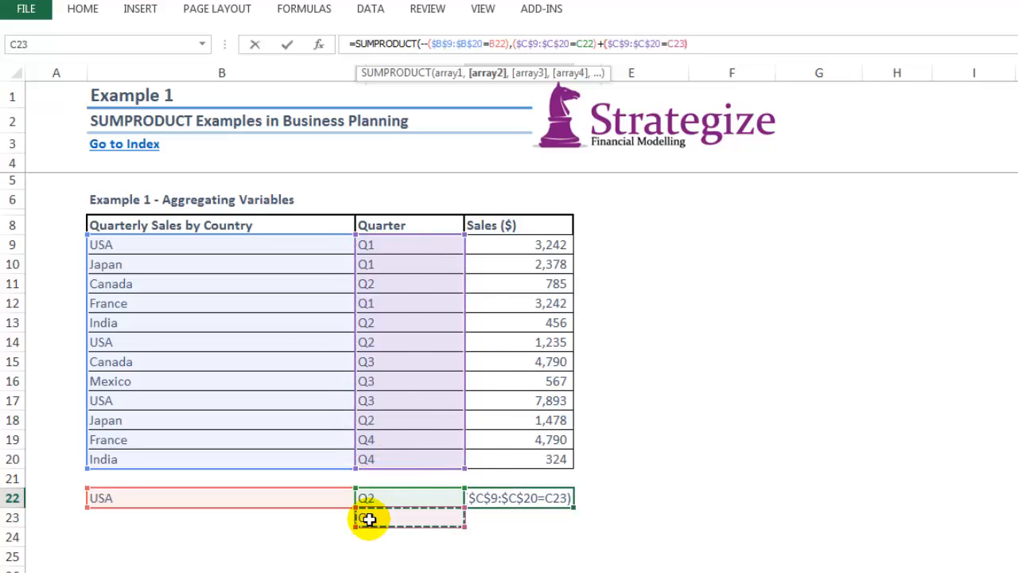
Add the sales range D9:D20 as the third array and complete the SUMPRODUCT formula in D22.
text(,)
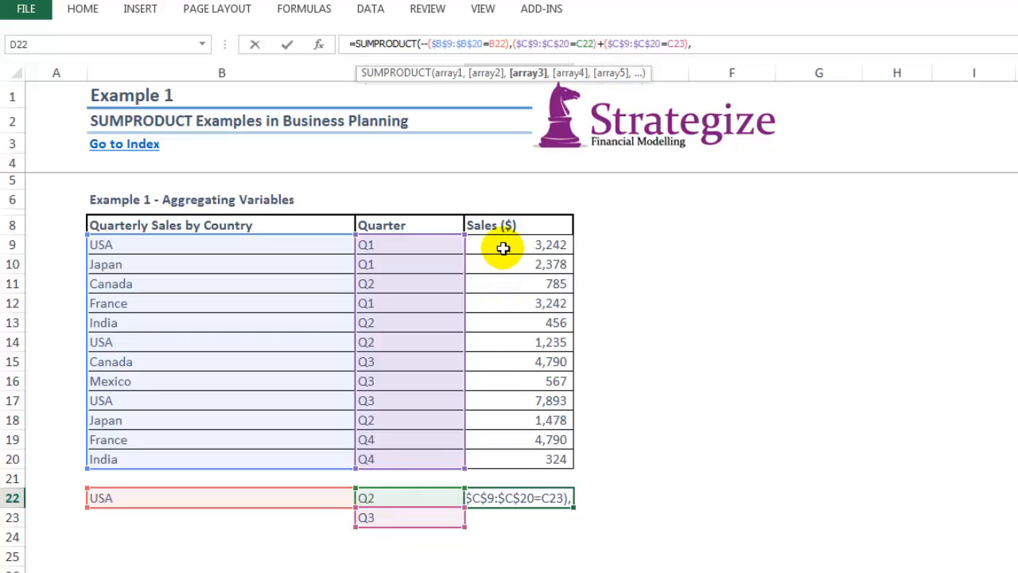
drag(503, 246, 494, 451)
text())
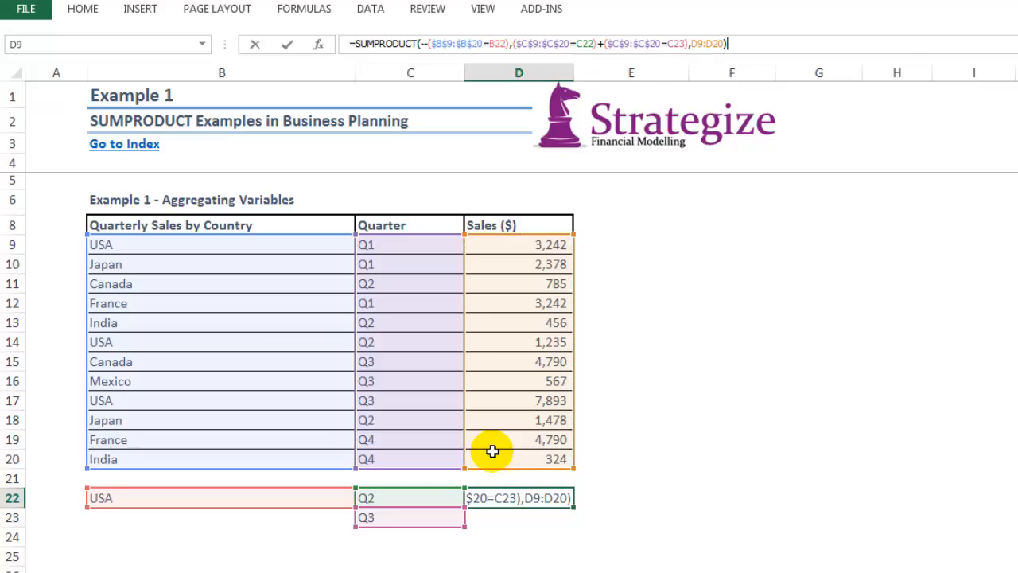
key(Return)
Check the sum of the USA sales in D14 and D17, and highlight the result cell D22 in yellow.
click(509, 342)
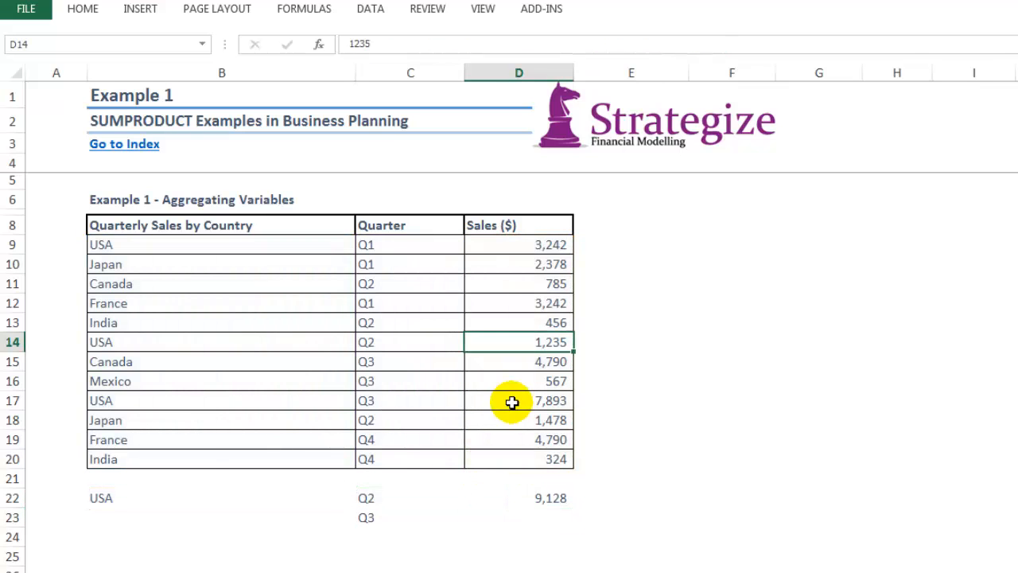
ctrl+click(512, 401)
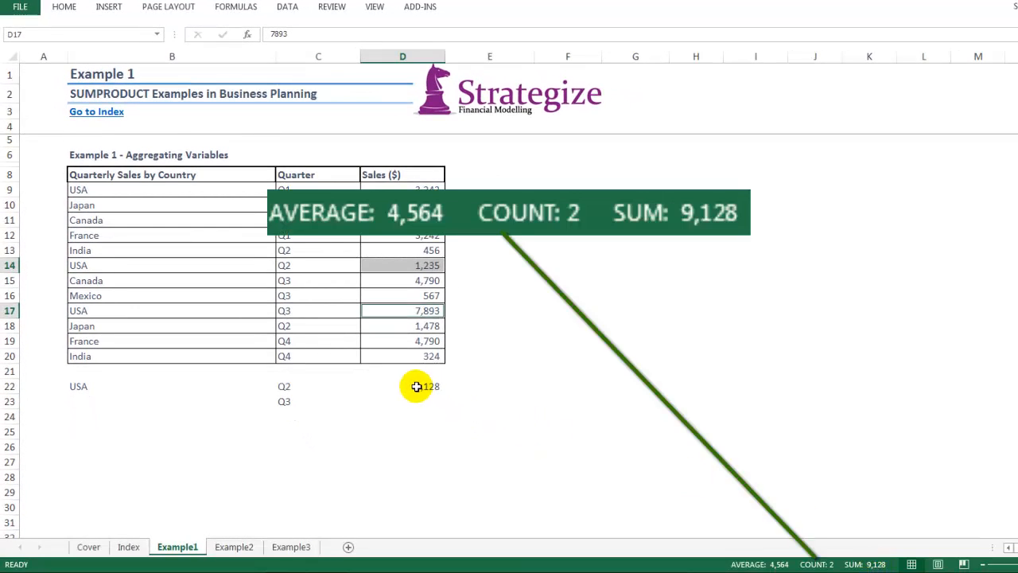
right_click(416, 387)
click(481, 424)
click(489, 375)
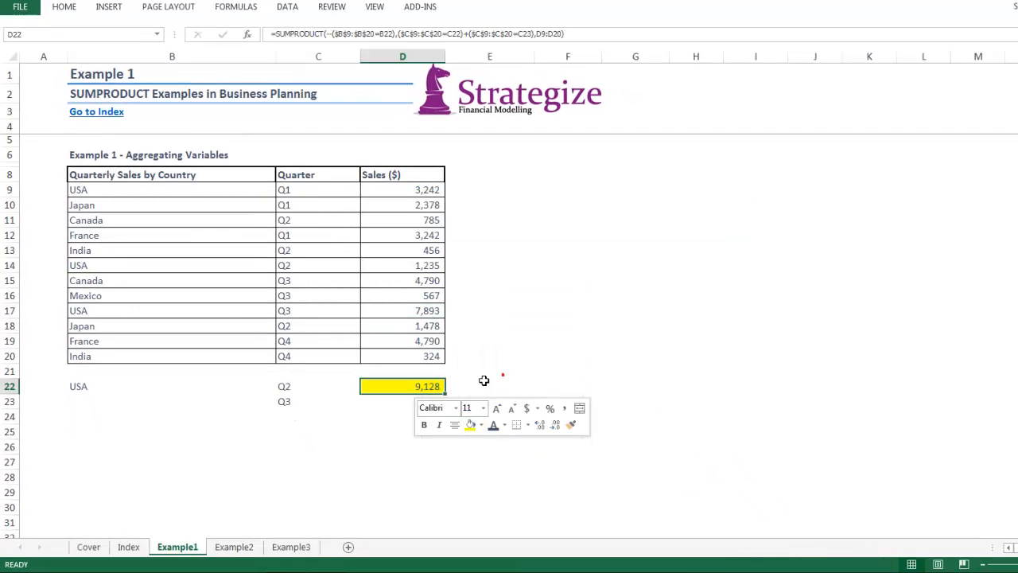
List USA, Canada and India in B25:B27 by referencing cells B14, B15 and B13 of the sales table.
click(82, 437)
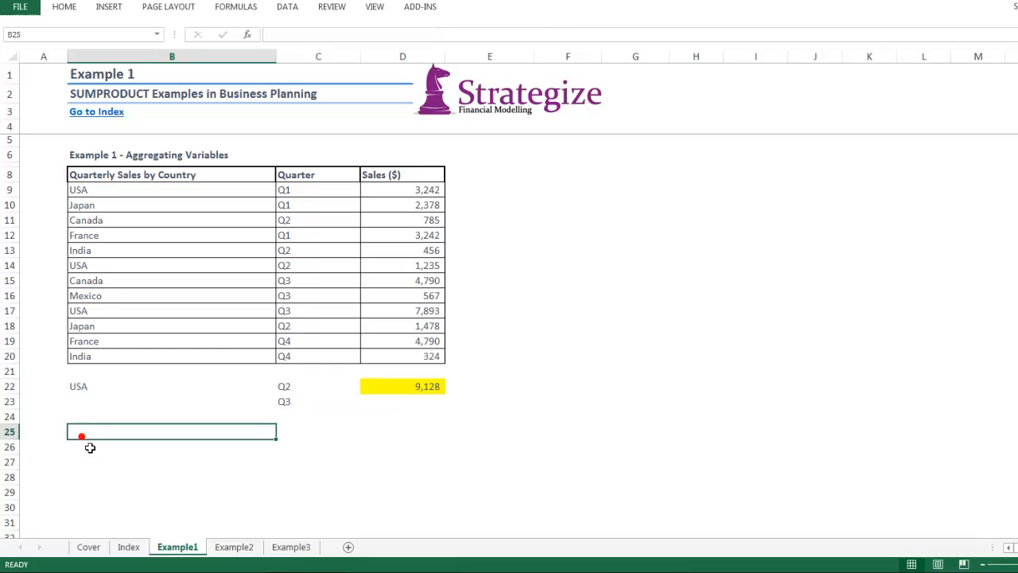
text(=)
click(80, 264)
key(Return)
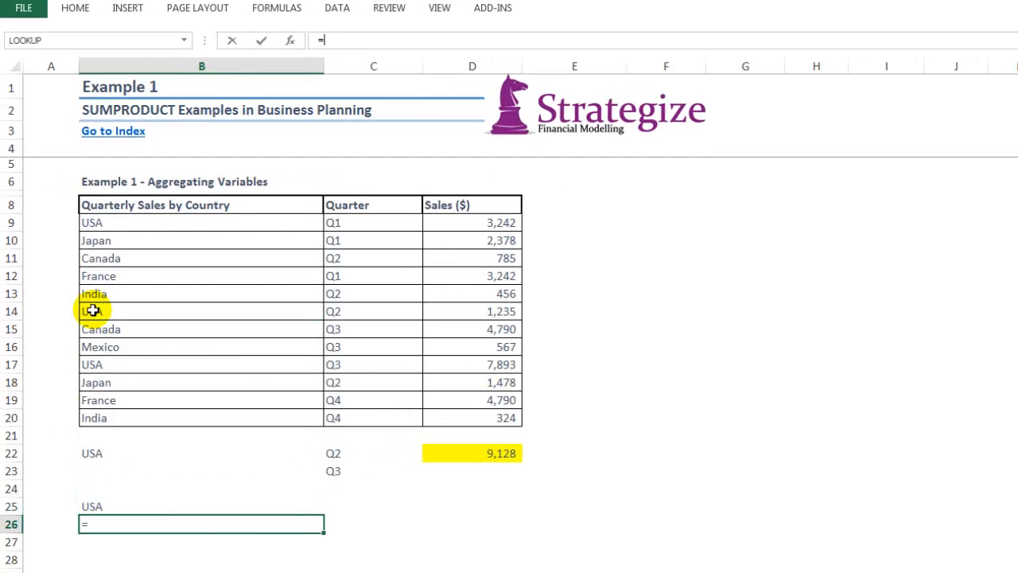
text(=)
click(97, 331)
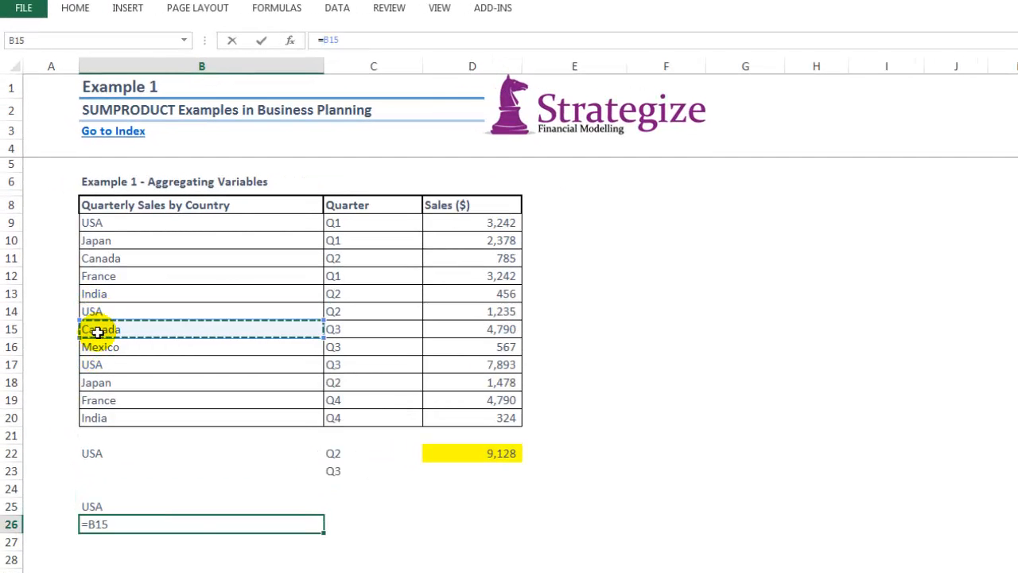
key(Return)
text(=)
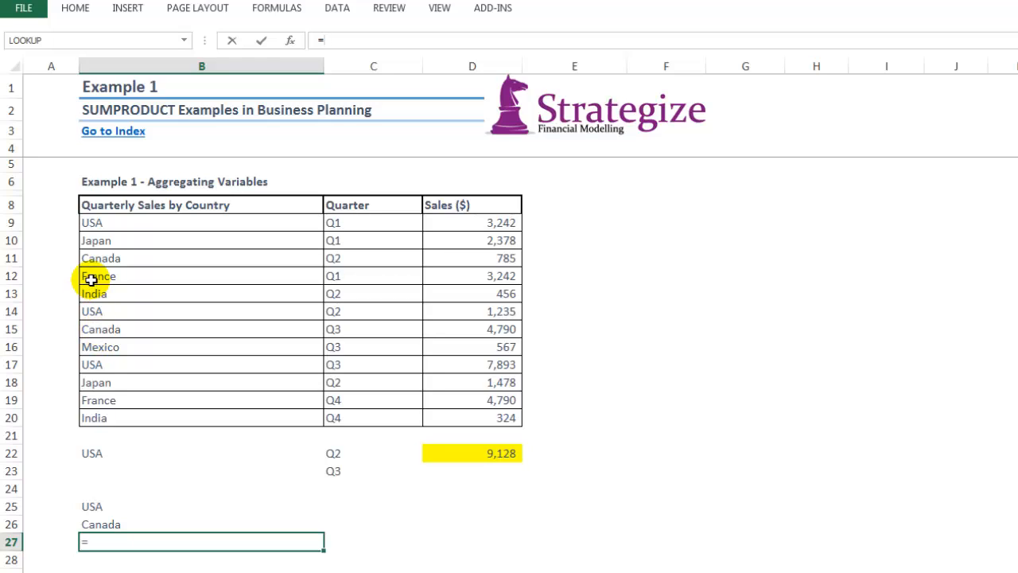
click(92, 294)
key(Return)
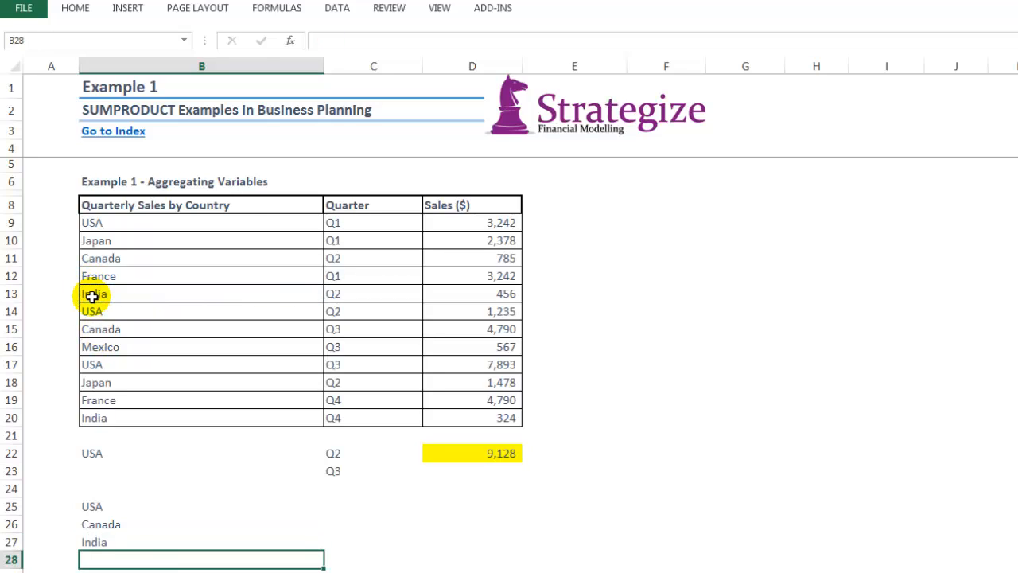
key(Up)
Link cell C25 to the Q2 quarter in C13.
click(339, 509)
text(=)
click(343, 293)
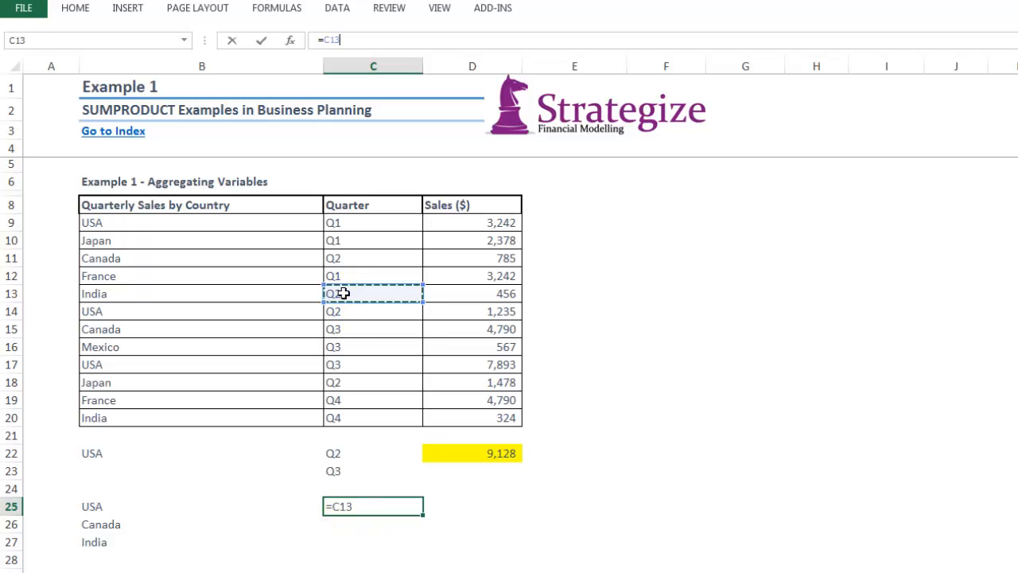
key(Tab)
Highlight the empty result cell D25 in yellow and keep it selected.
right_click(471, 509)
click(537, 552)
click(455, 507)
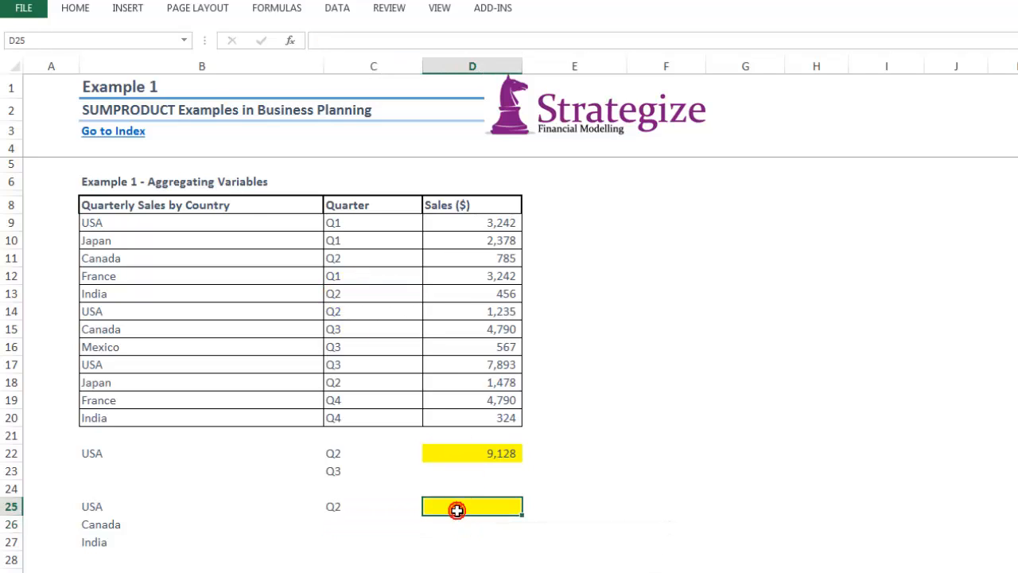
Start a SUMPRODUCT formula in D25 whose first array is --(C9:C20=C25), matching the quarter.
text(=sump)
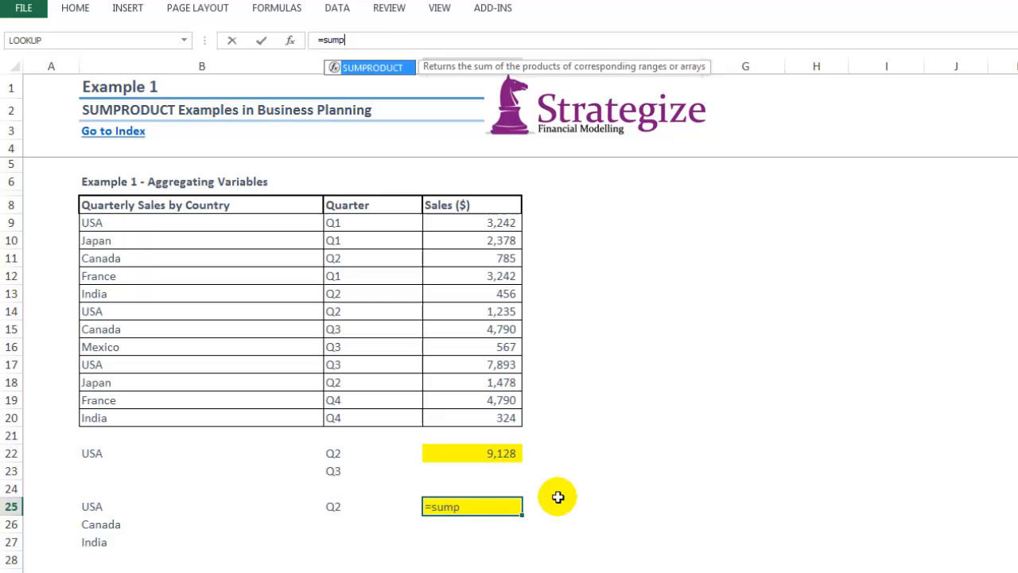
key(Tab)
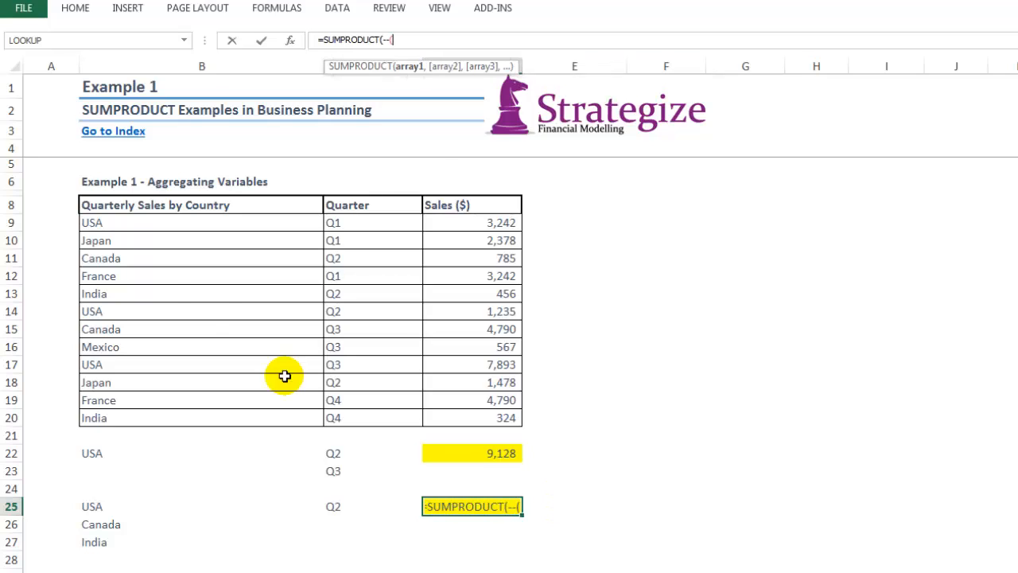
drag(363, 222, 358, 420)
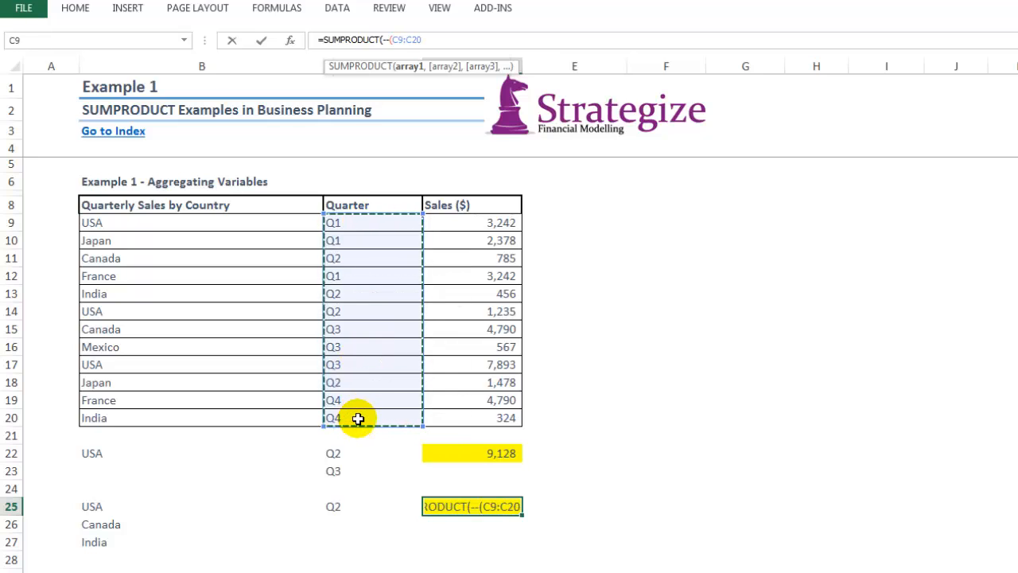
text(=)
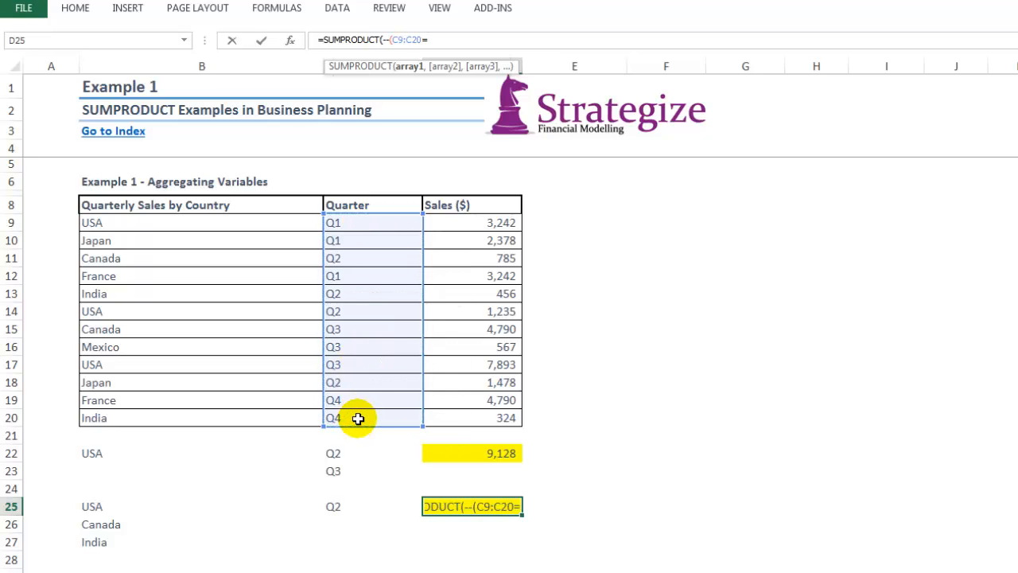
click(347, 506)
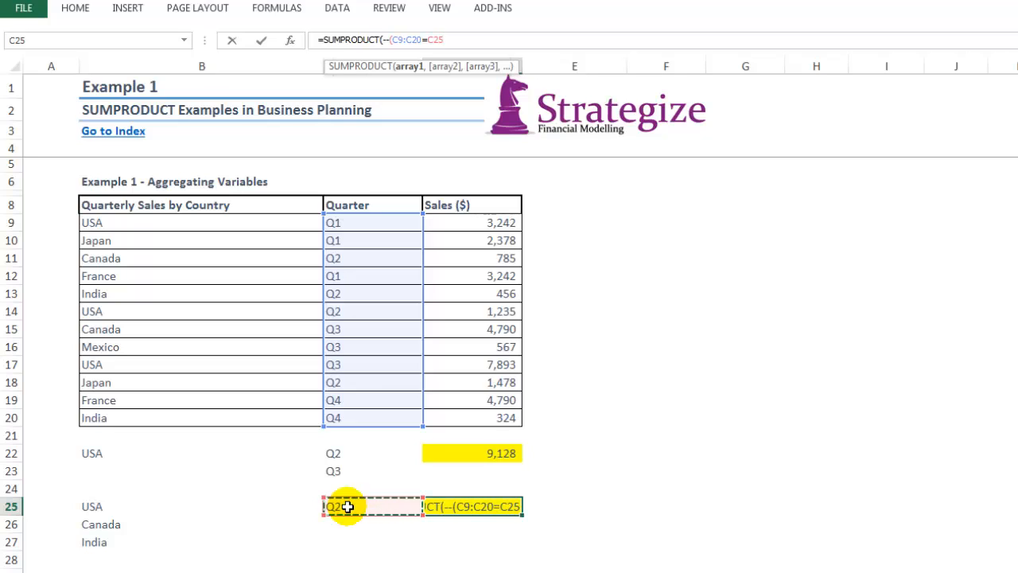
text(),)
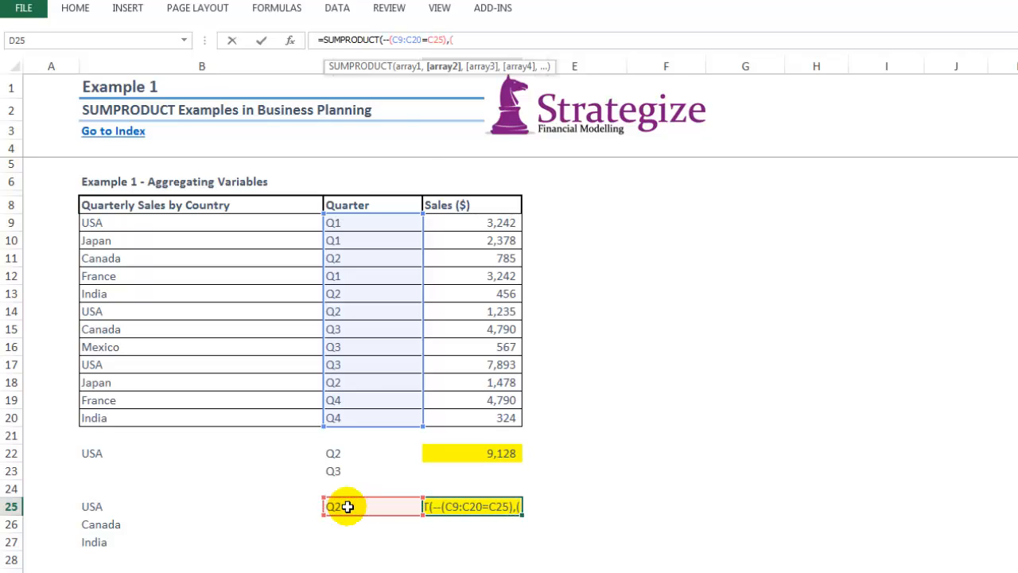
Add the second array condition (B9:B20=B25) to the D25 formula to match the first listed country.
text(()
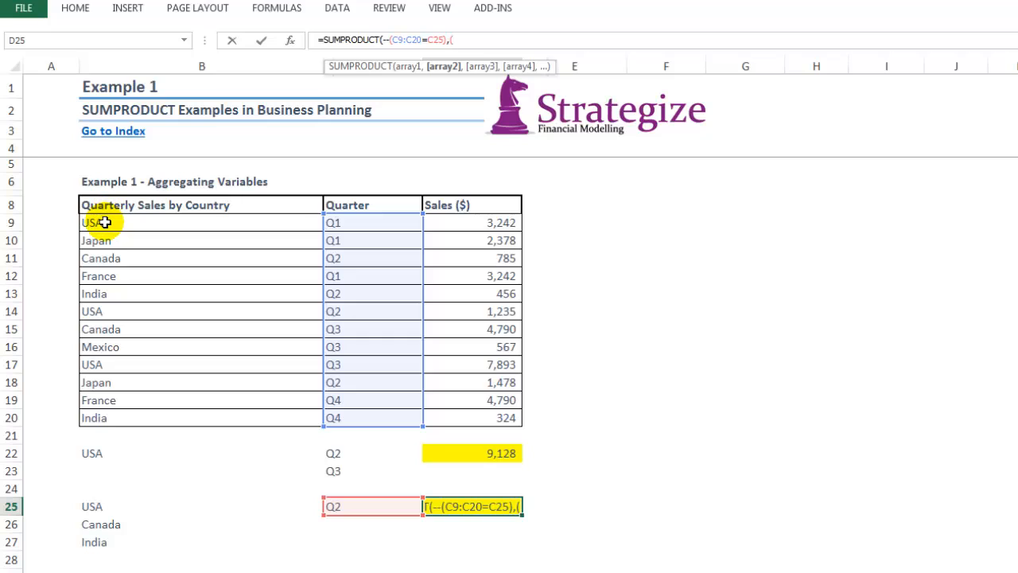
drag(105, 223, 131, 410)
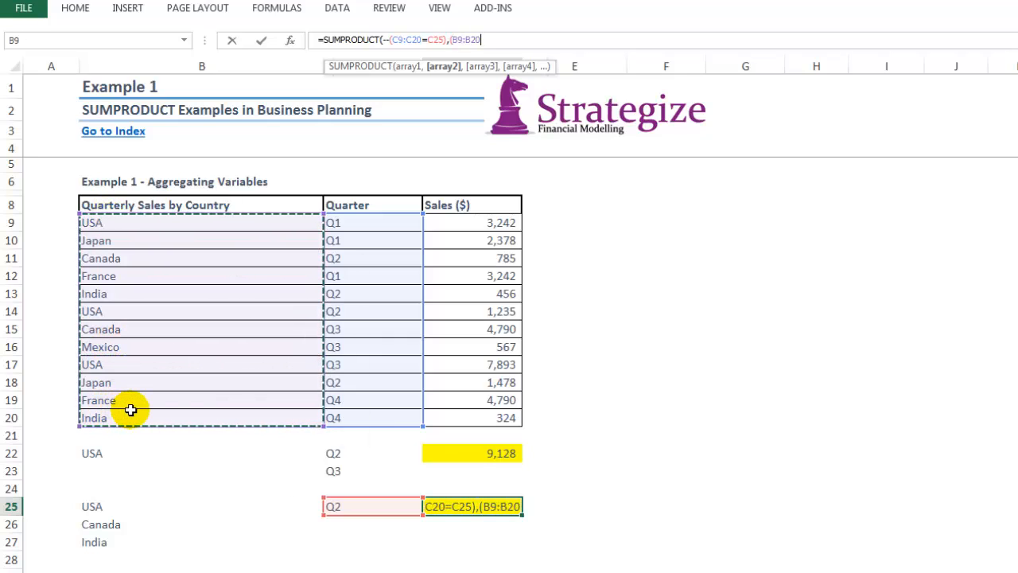
text(=)
click(94, 506)
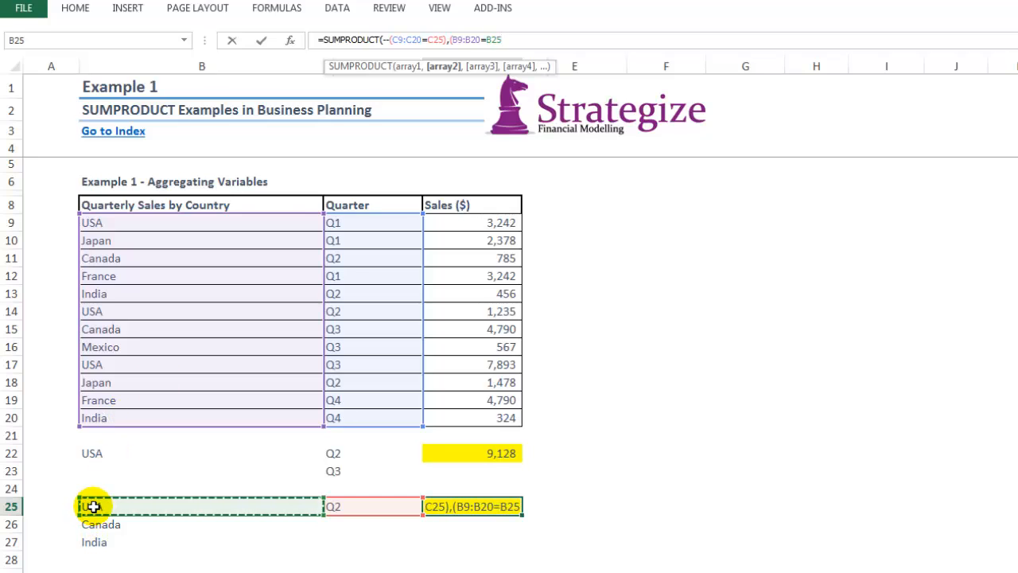
Make the ranges C9:C20 and B9:B20 in the D25 formula absolute references.
click(390, 39)
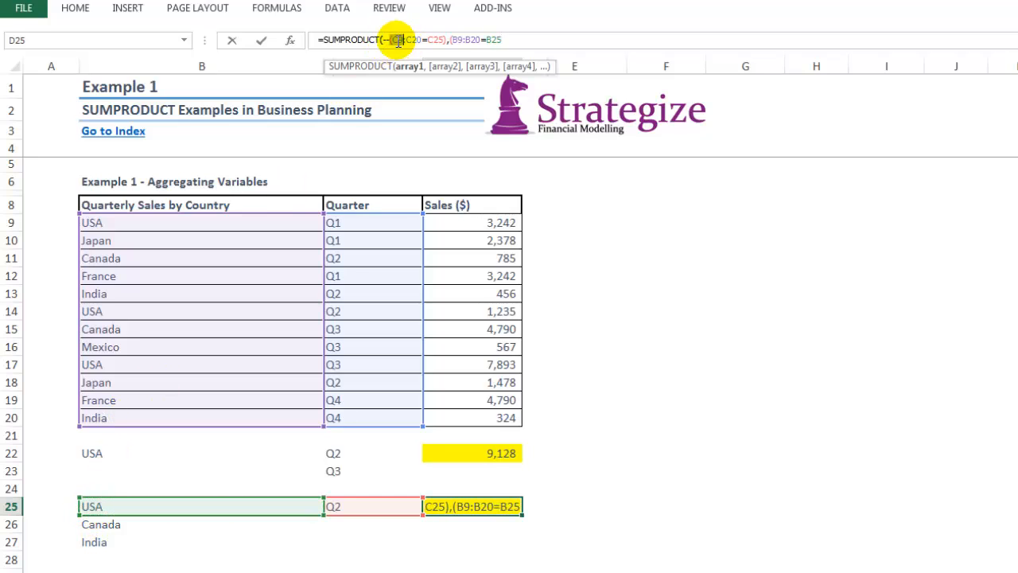
drag(390, 40, 499, 39)
key(F4)
key(F4)
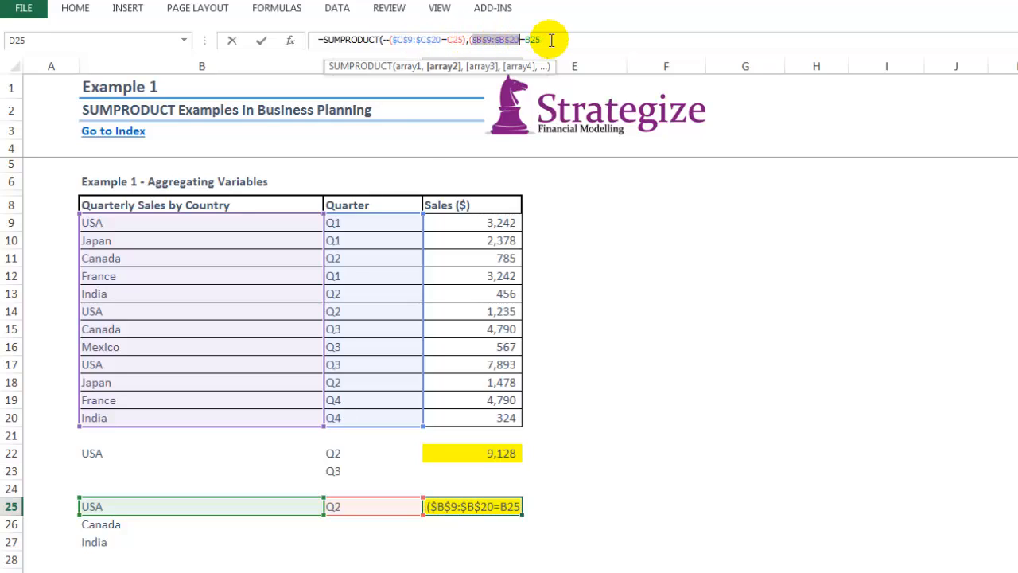
Extend the country condition in the D25 formula with +($B$9:$B$20=B26) to include Canada.
click(547, 40)
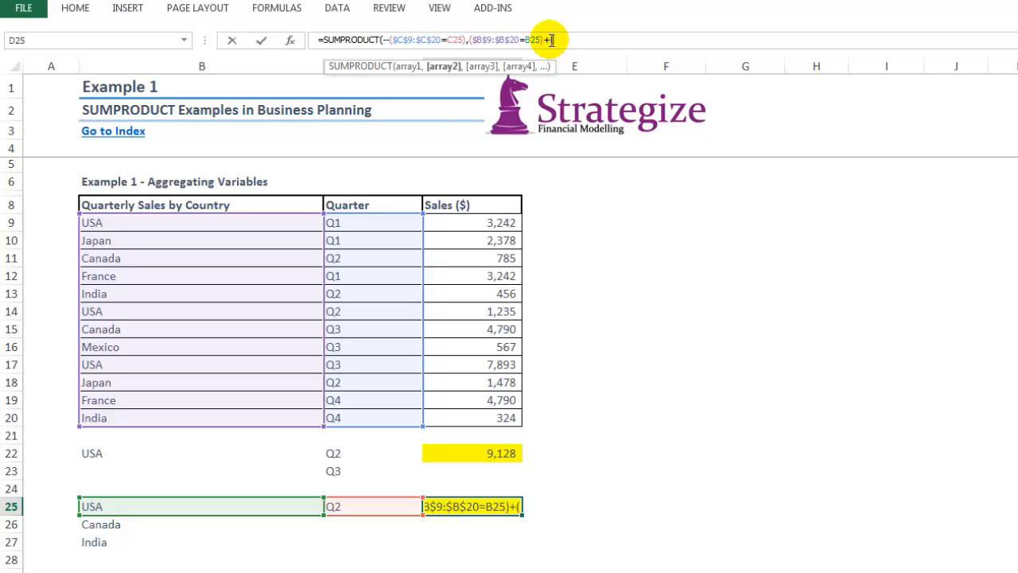
text(+()
drag(191, 222, 183, 420)
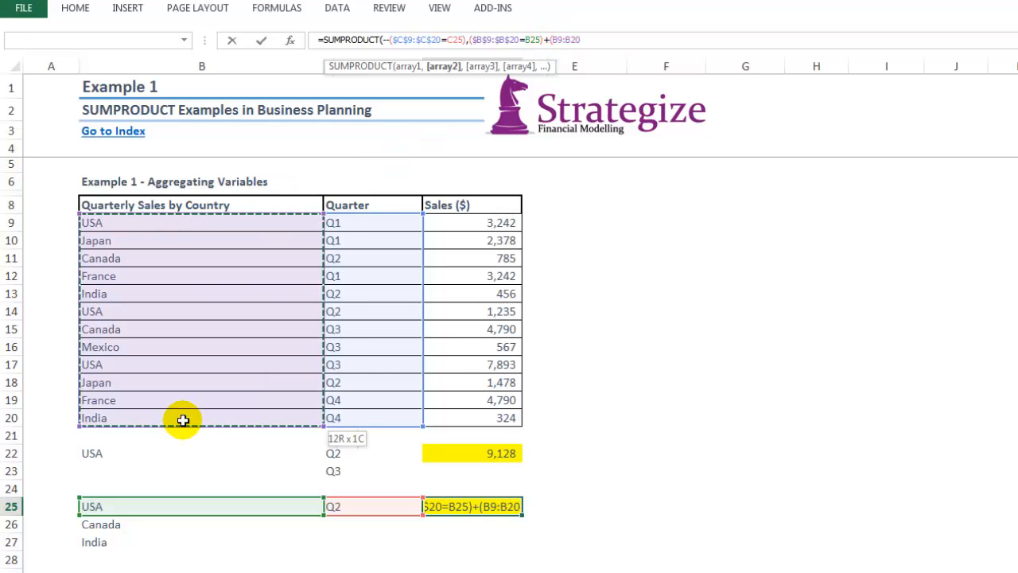
key(F4)
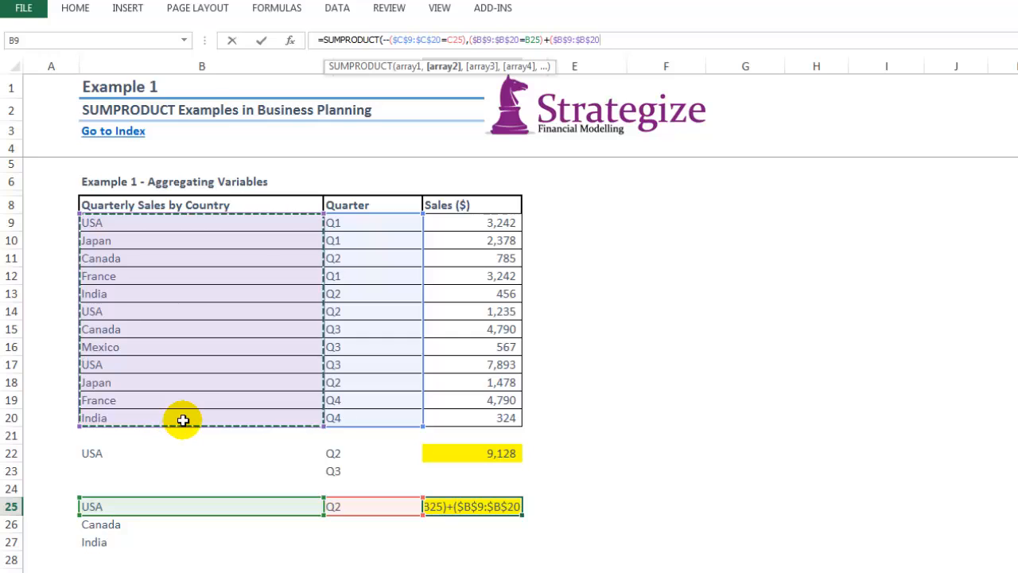
text(=)
click(110, 522)
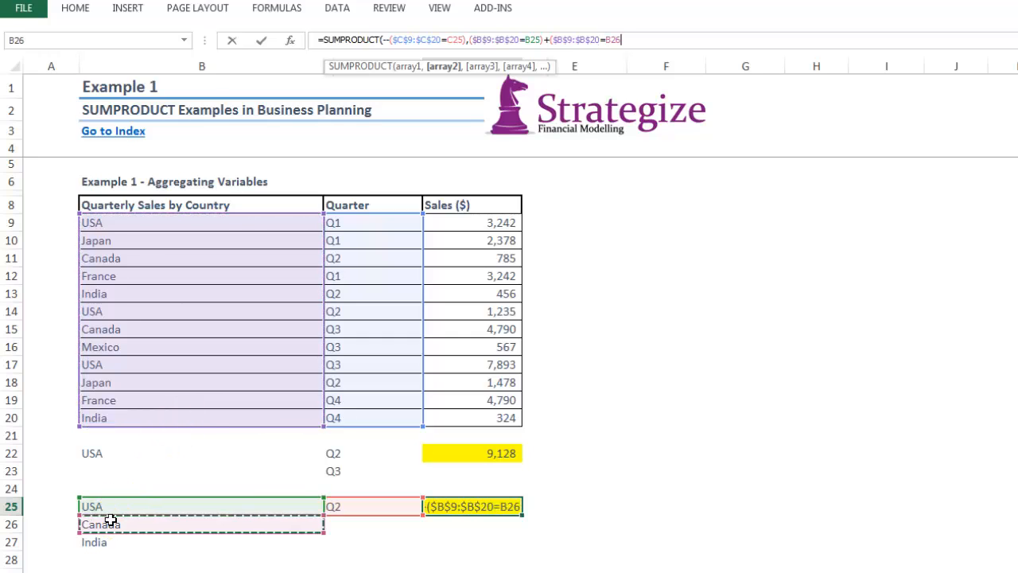
Extend the country condition in the D25 formula with +($B$9:$B$20=B27) to include India.
text(+()
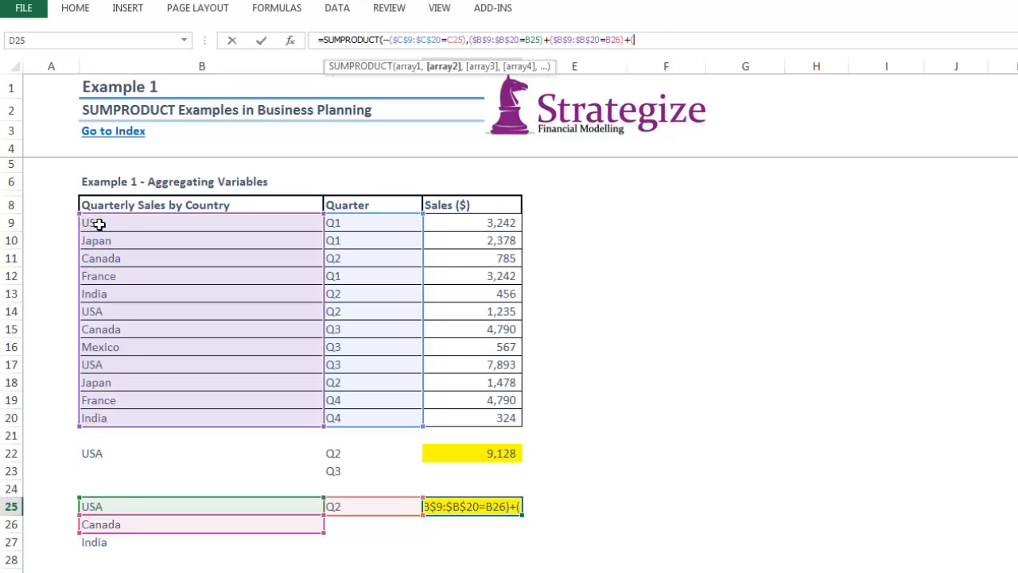
drag(97, 224, 101, 414)
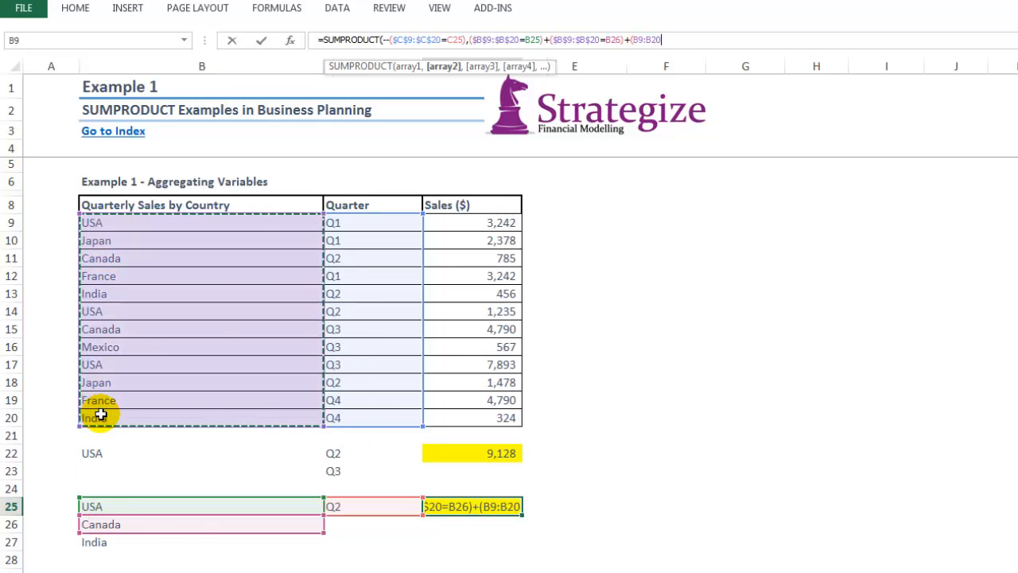
key(F4)
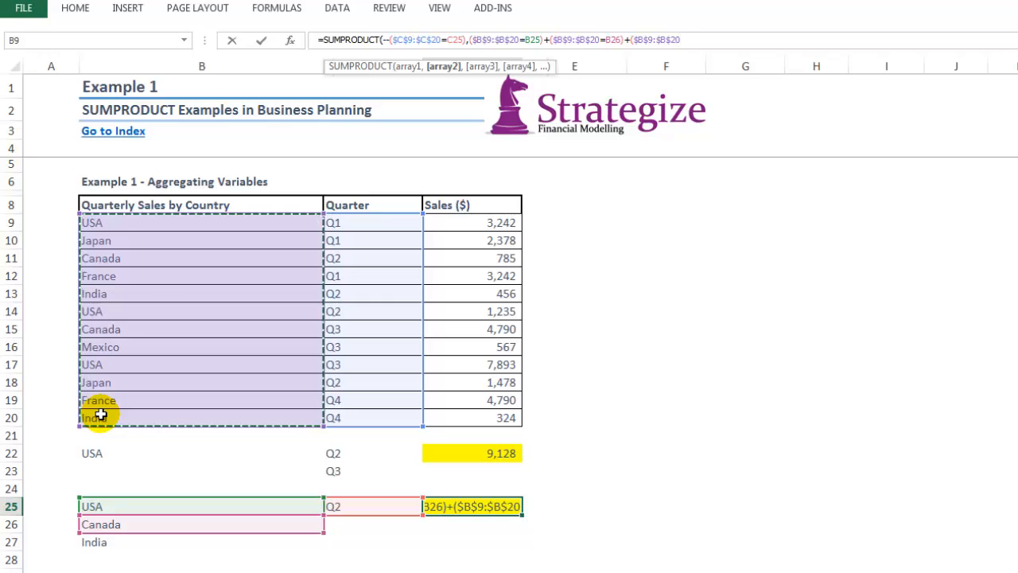
text(=)
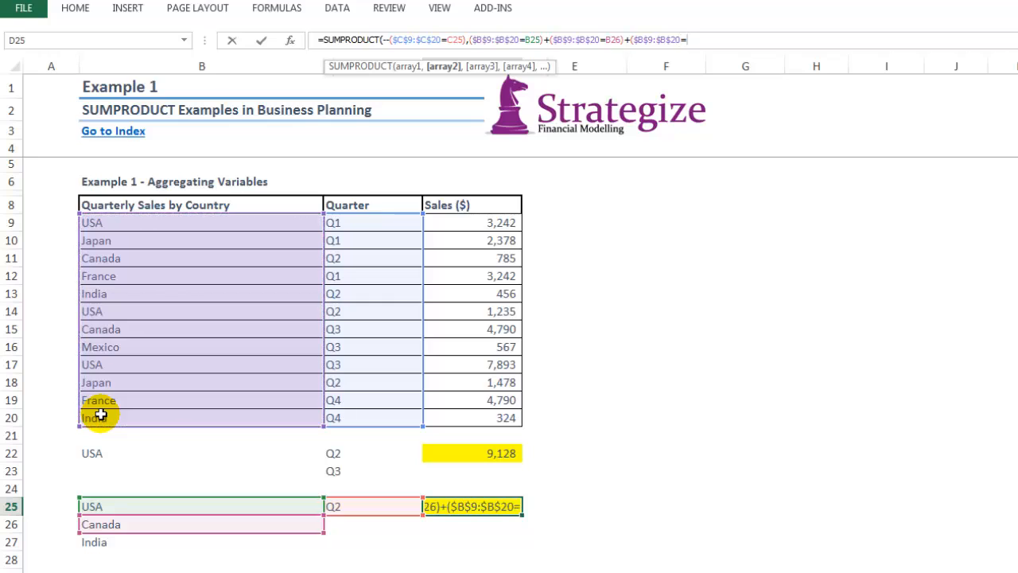
click(98, 541)
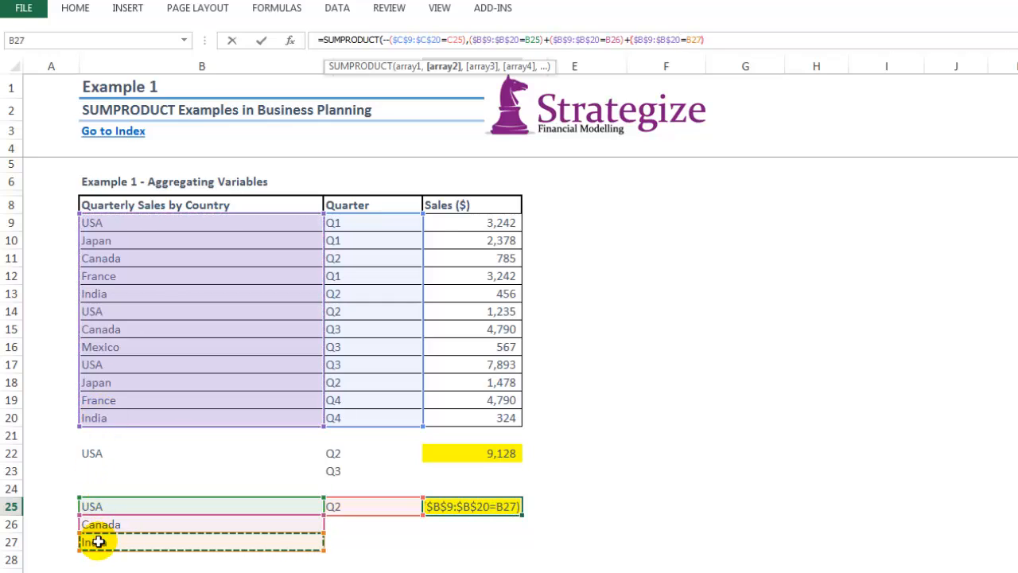
text())
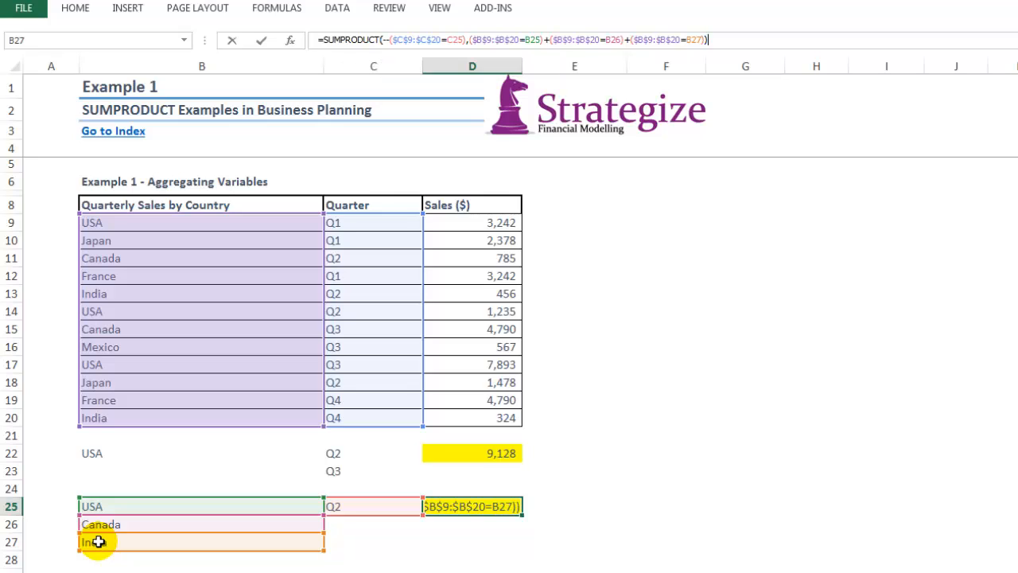
key(BackSpace)
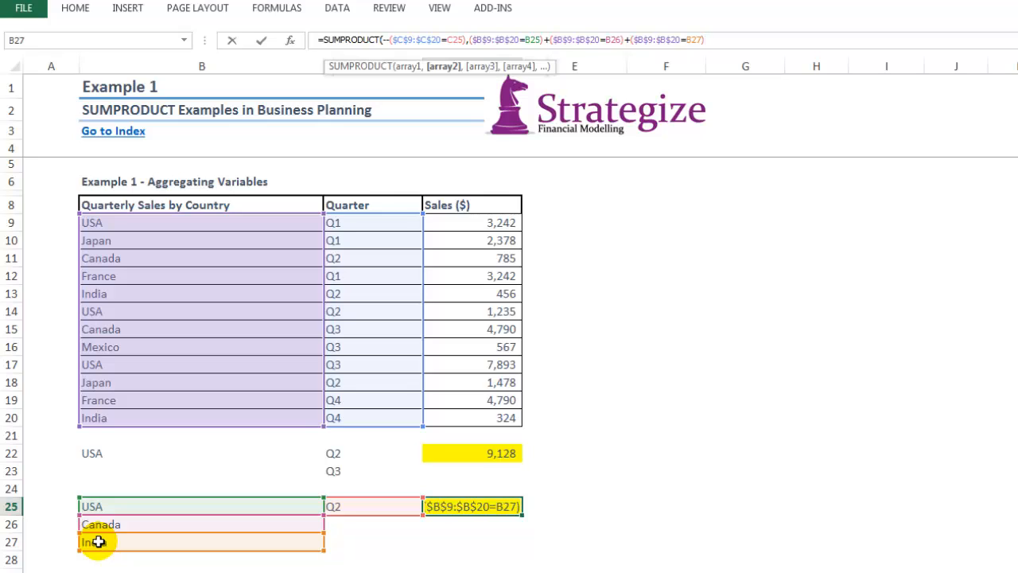
Add the sales range D9:D20 as the third array, complete the formula and reselect D25.
text(,)
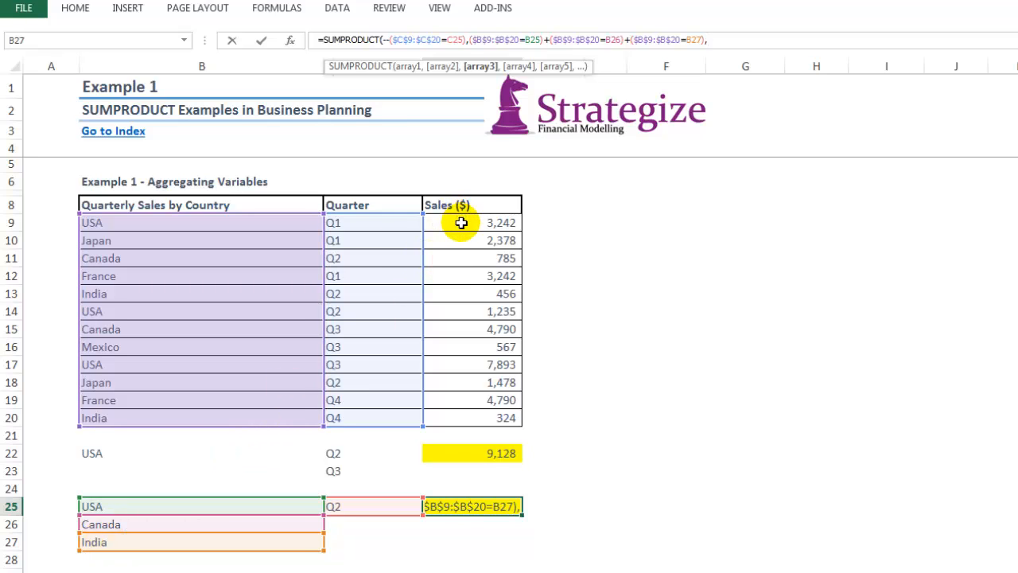
drag(461, 223, 456, 417)
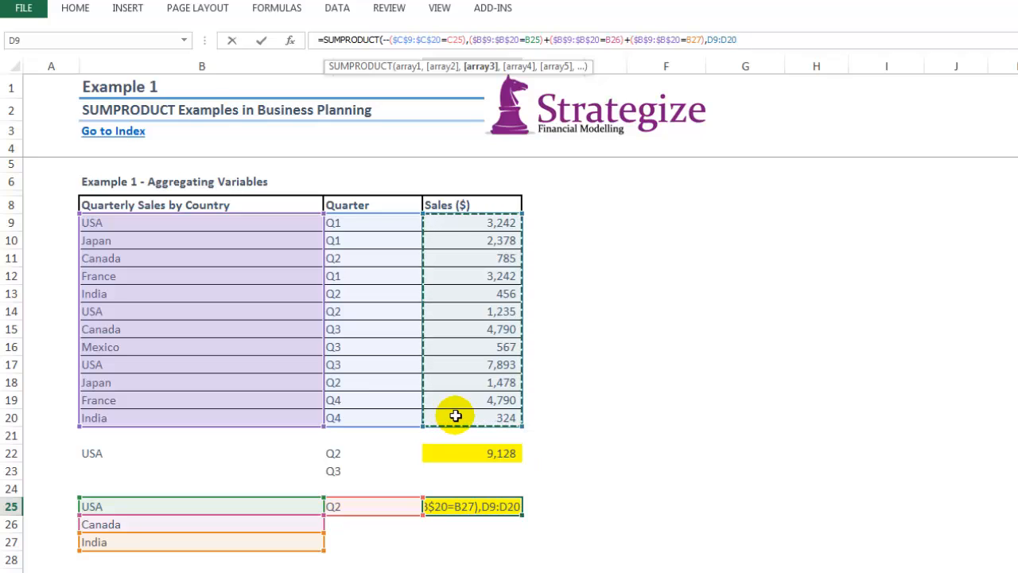
key(Return)
key(Up)
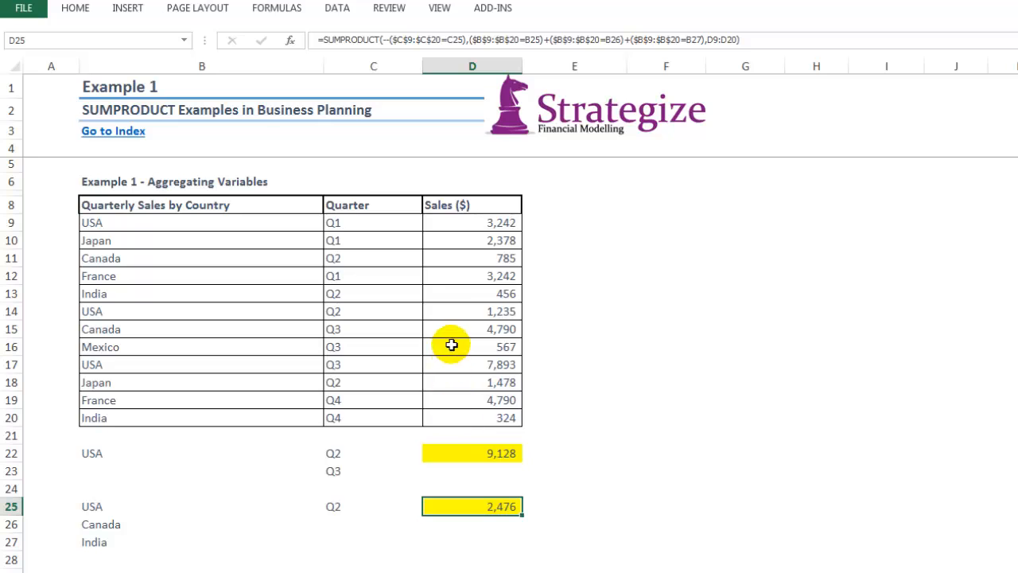
Check the sum of the Q2 sales for USA, India and Canada in D14, D13 and D11.
click(454, 310)
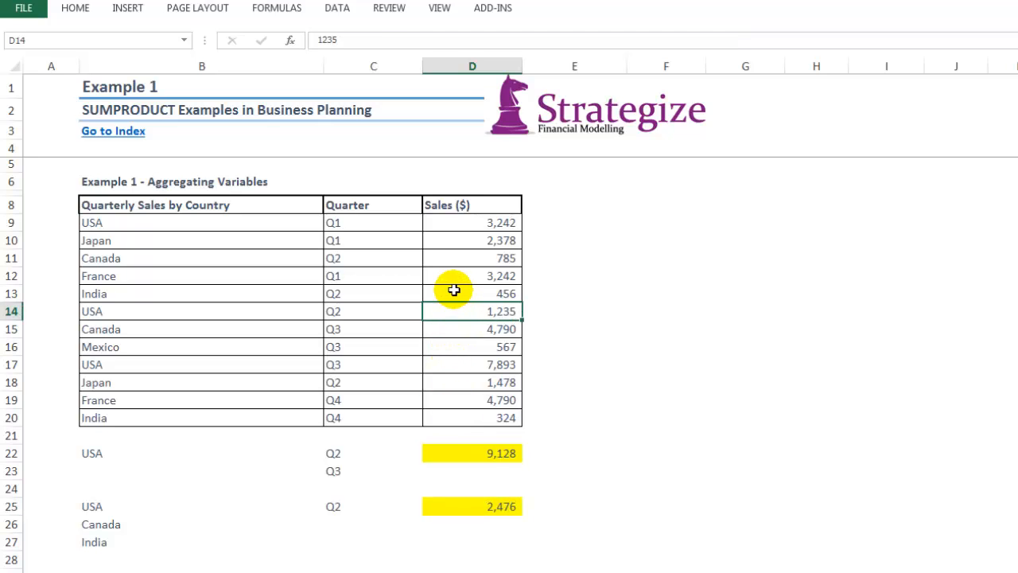
ctrl+click(453, 290)
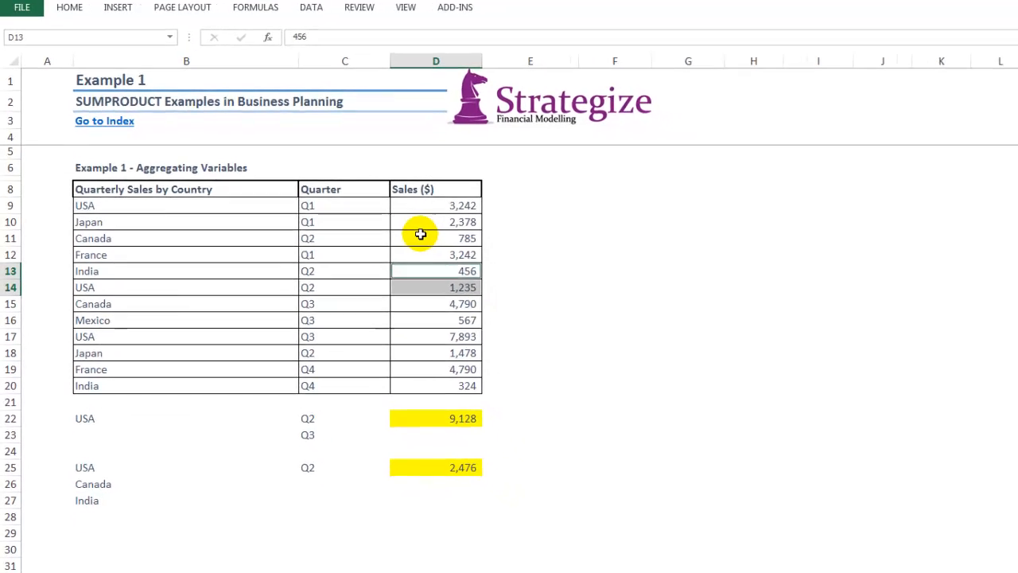
ctrl+click(455, 257)
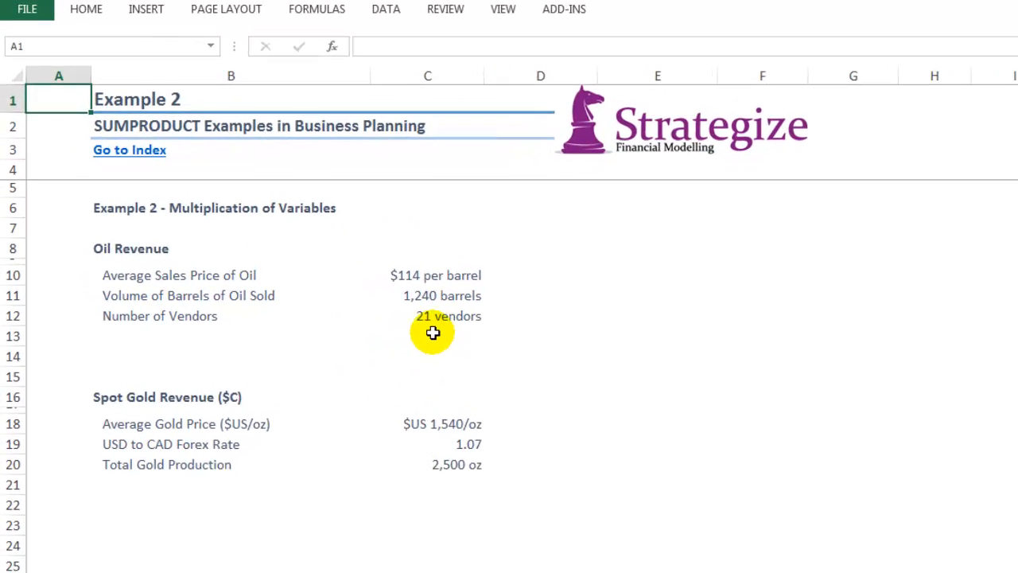
On the Example 2 sheet, fill cell C13 below the oil figures with yellow and give it a top and bottom border.
click(398, 312)
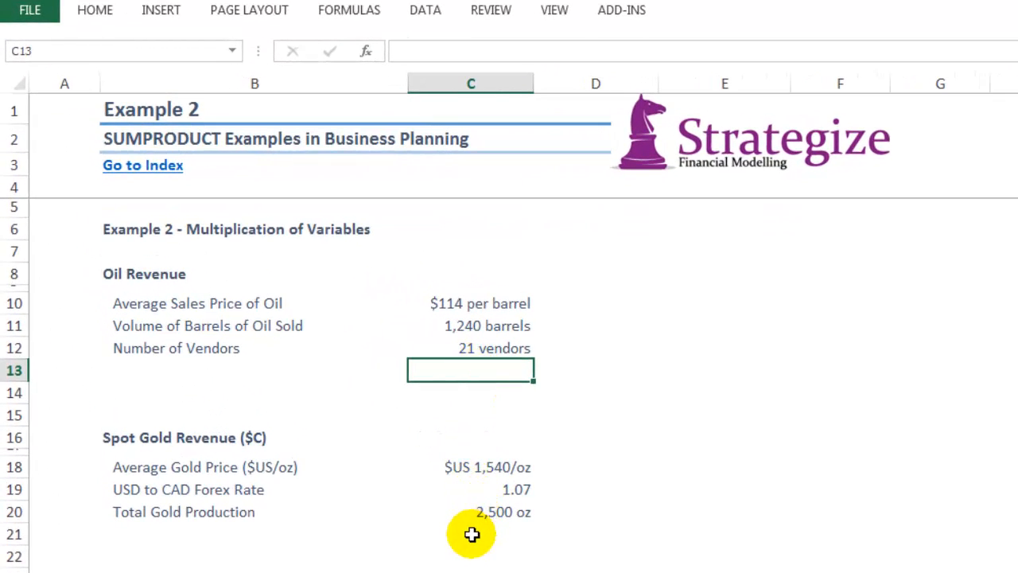
right_click(468, 374)
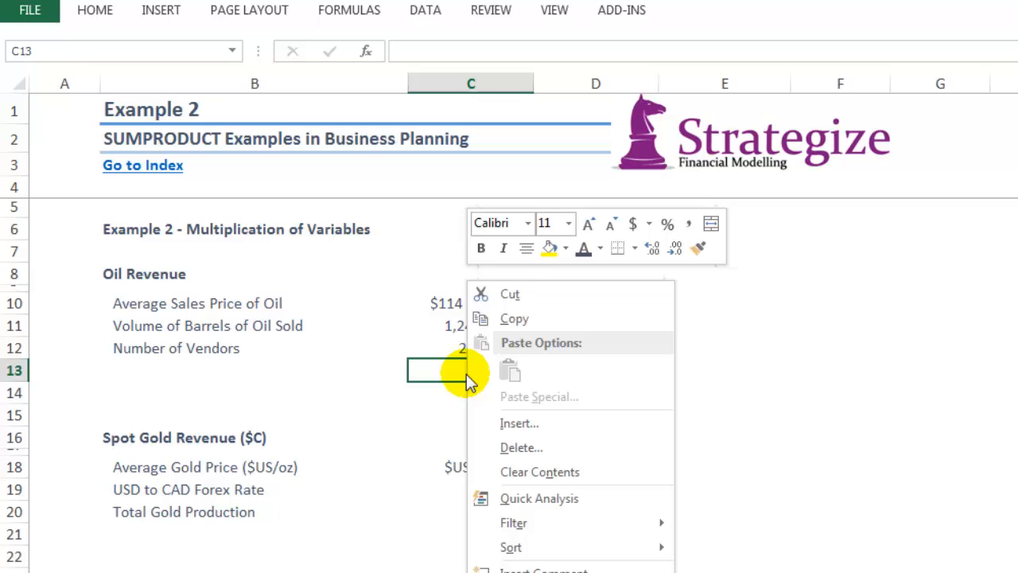
click(558, 251)
click(635, 249)
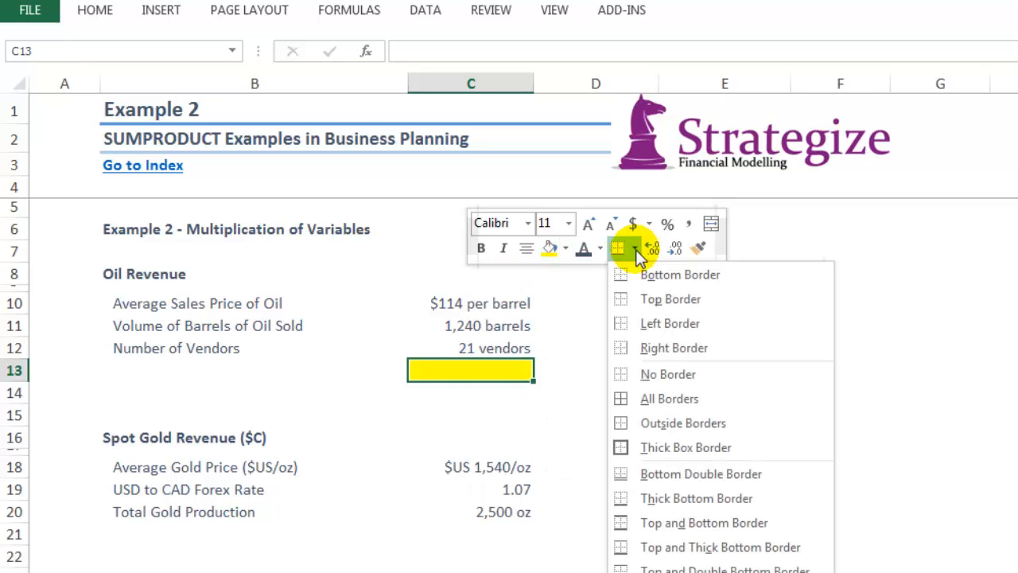
click(643, 529)
Calculate oil revenue in C13 with =SUMPRODUCT(C10,C11,C12) and reselect the cell.
text(=s)
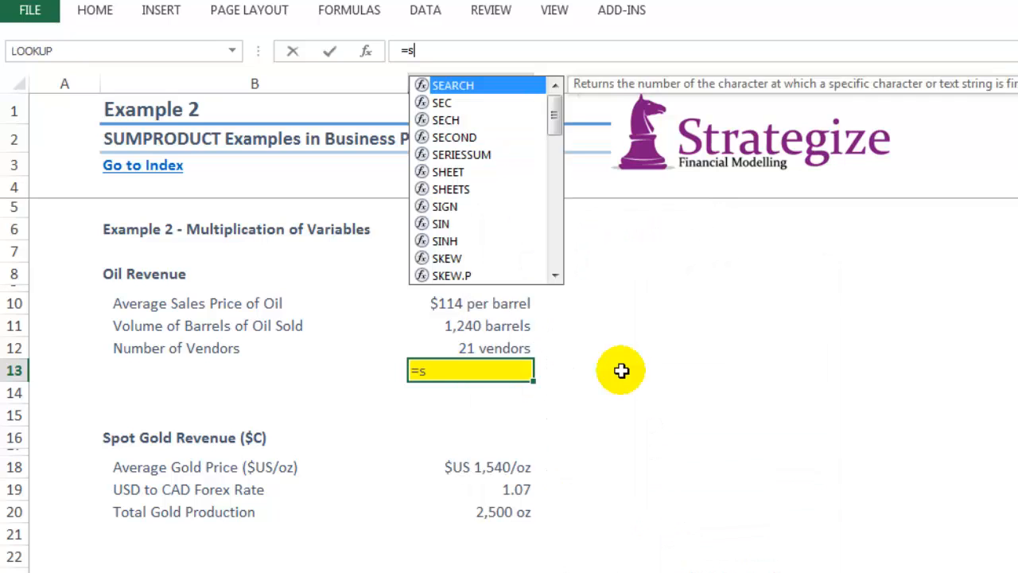
text(ump)
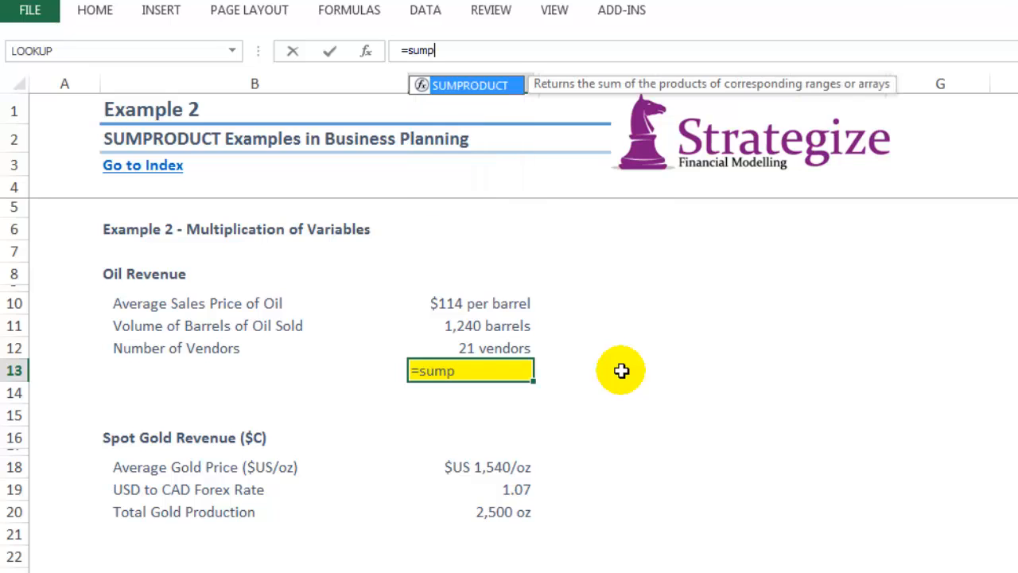
key(Tab)
click(488, 305)
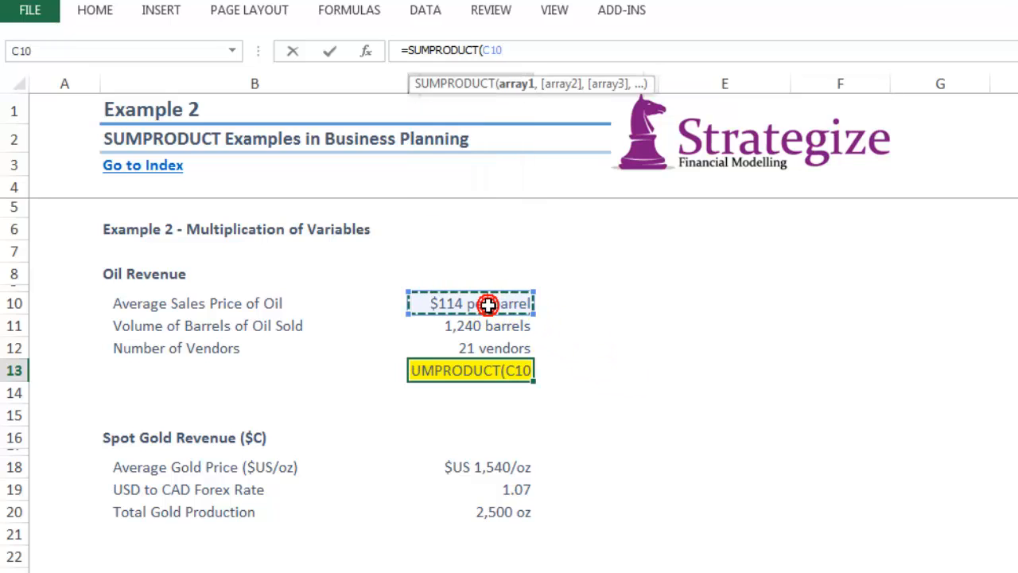
text(,)
click(472, 328)
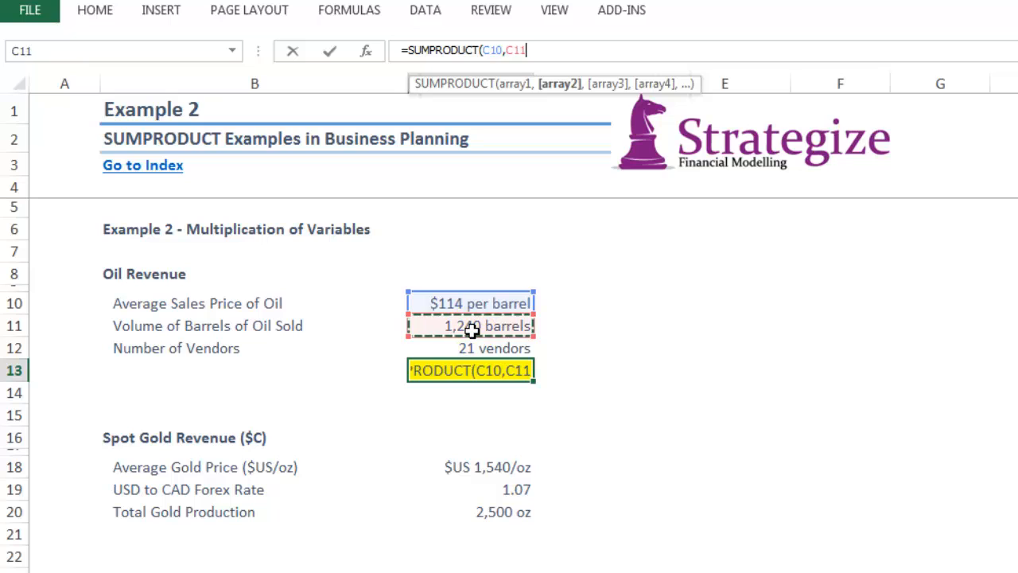
text(,)
click(461, 349)
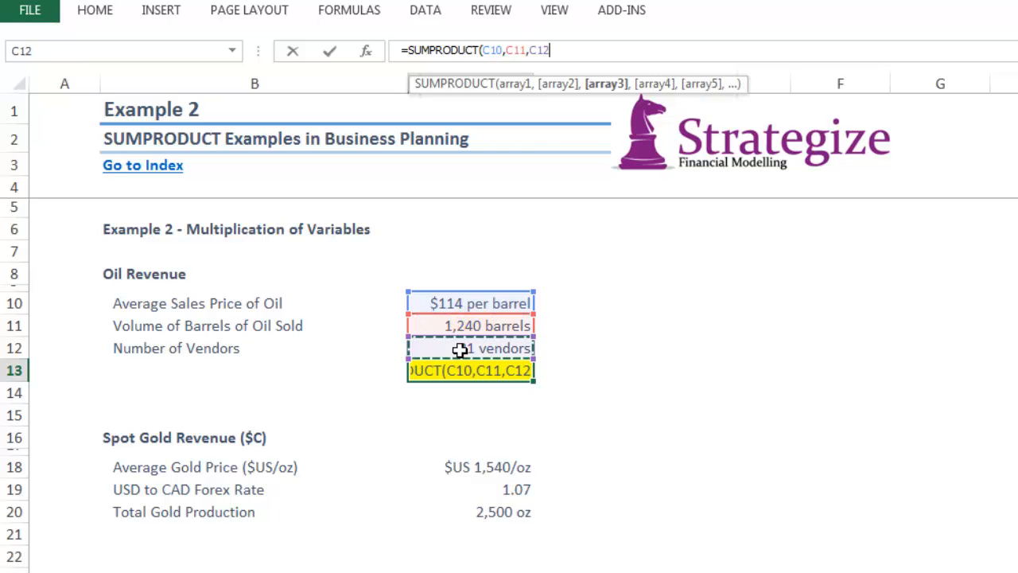
text())
key(Return)
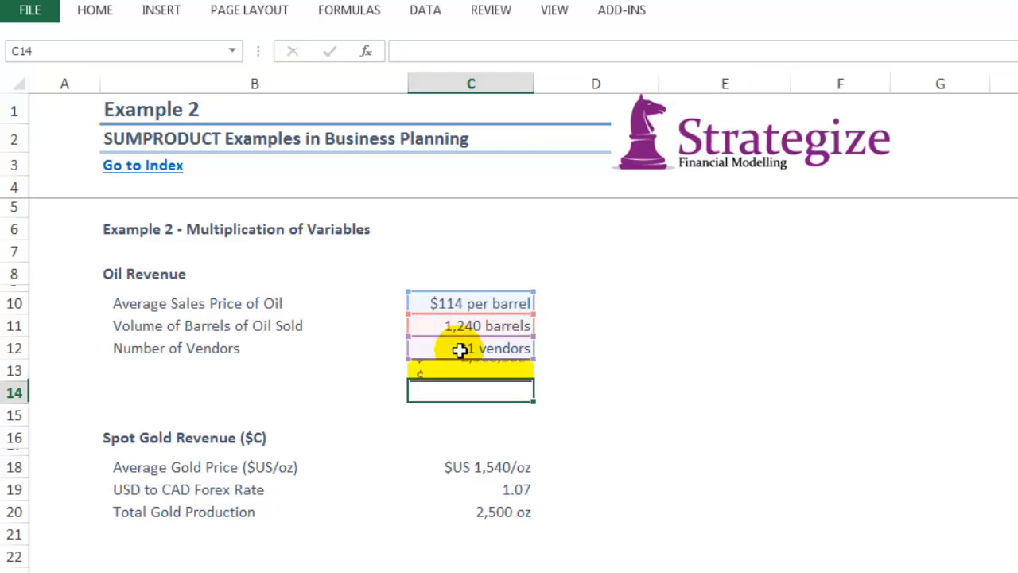
click(458, 367)
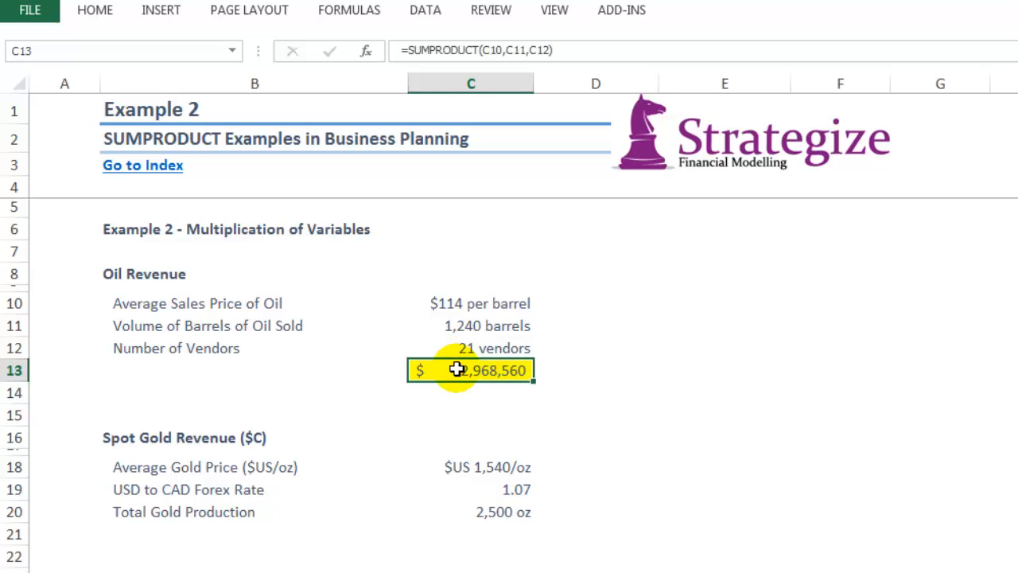
Fill cell C21 below the gold figures with yellow and give it a top and bottom border.
click(471, 532)
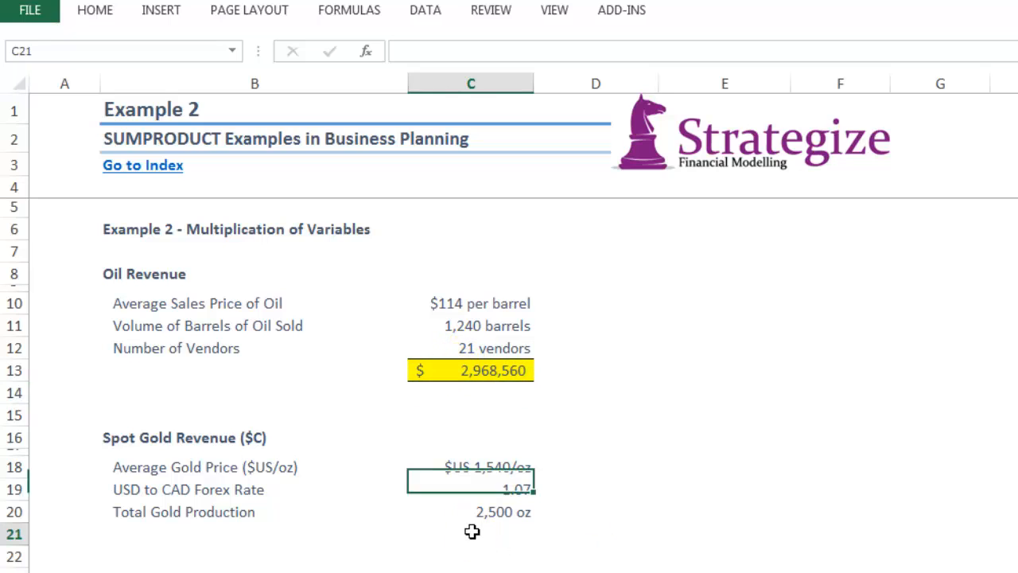
right_click(475, 537)
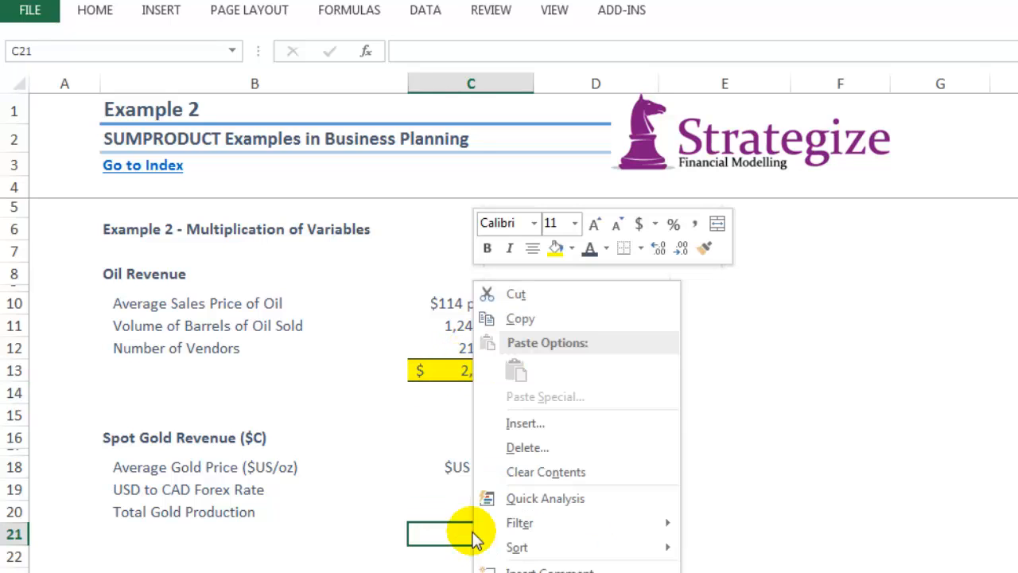
click(556, 249)
click(641, 249)
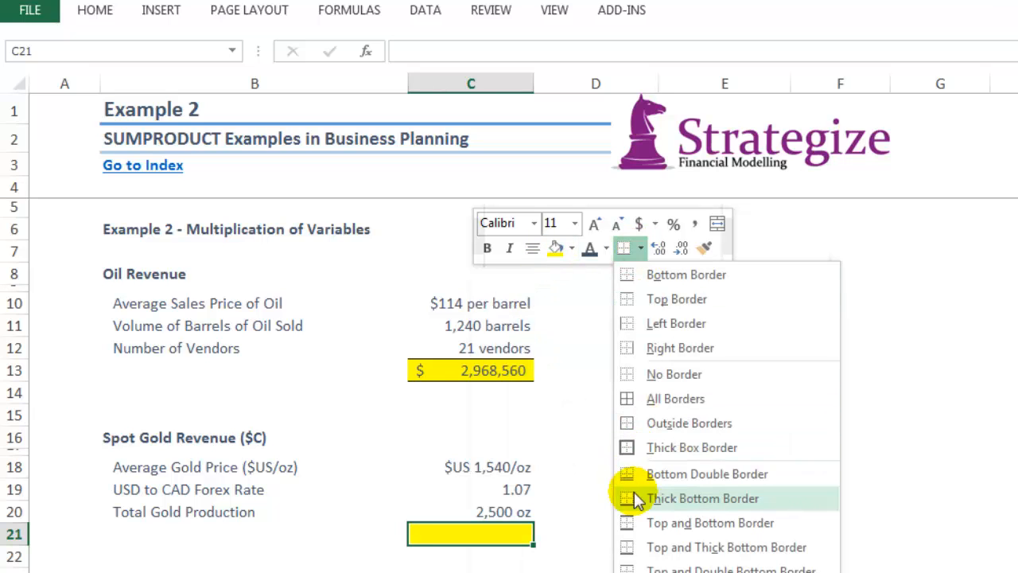
click(628, 521)
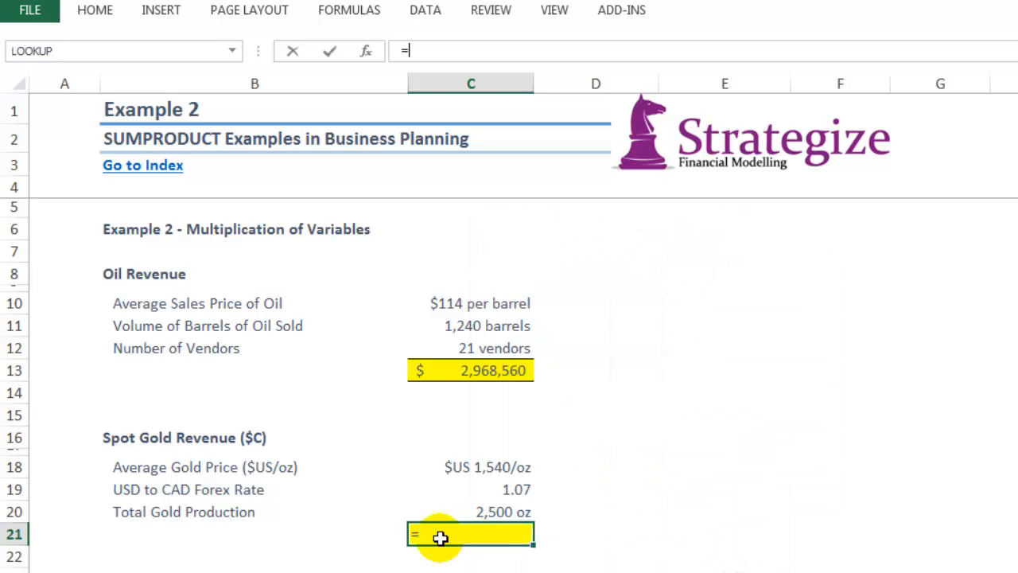
Calculate the spot gold revenue in C21 with =SUMPRODUCT(C18,C19,C20).
text(=sum)
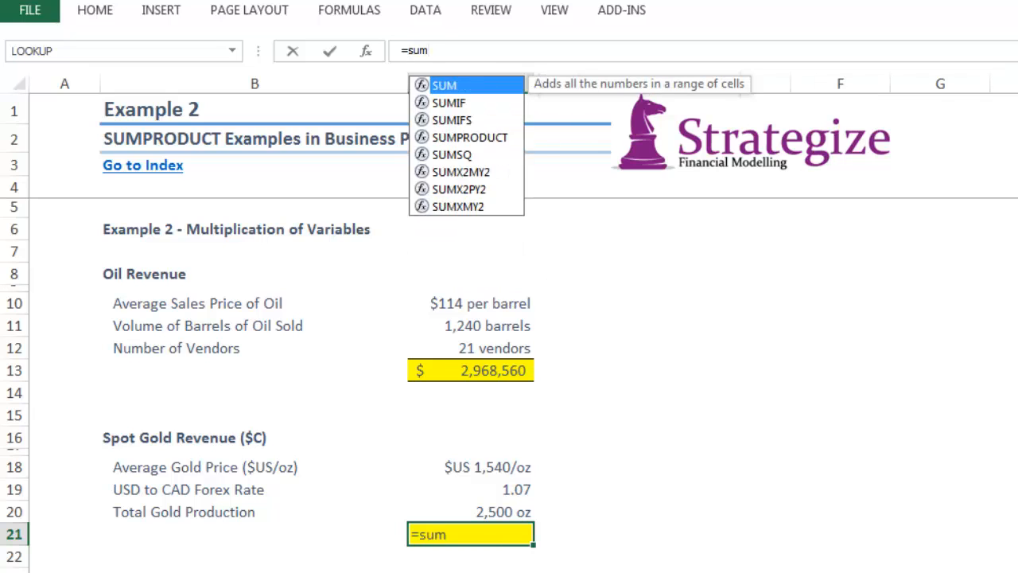
key(Down)
key(Down)
key(Down)
key(Tab)
click(464, 467)
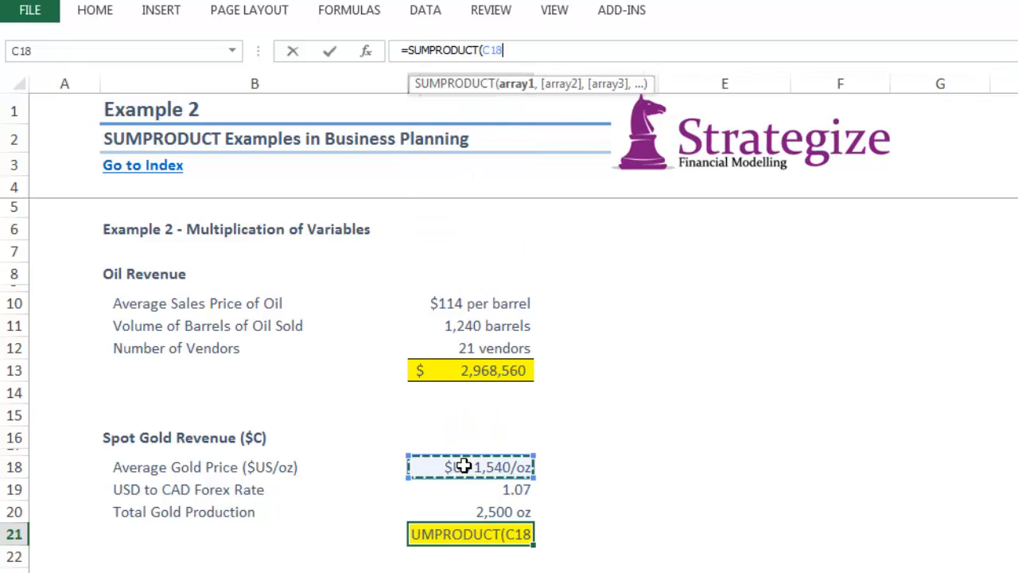
text(,)
click(460, 488)
text(,)
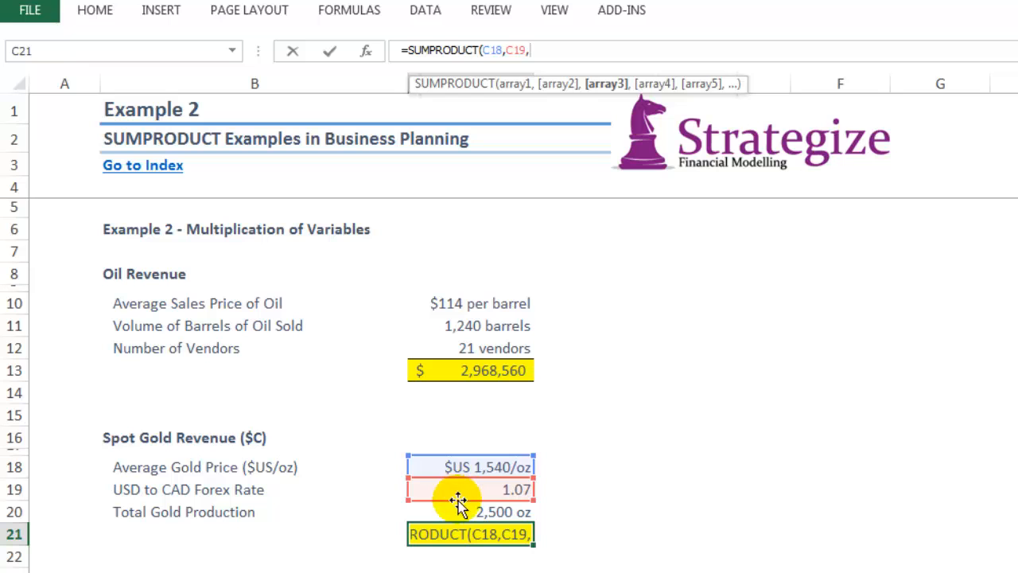
click(454, 511)
text())
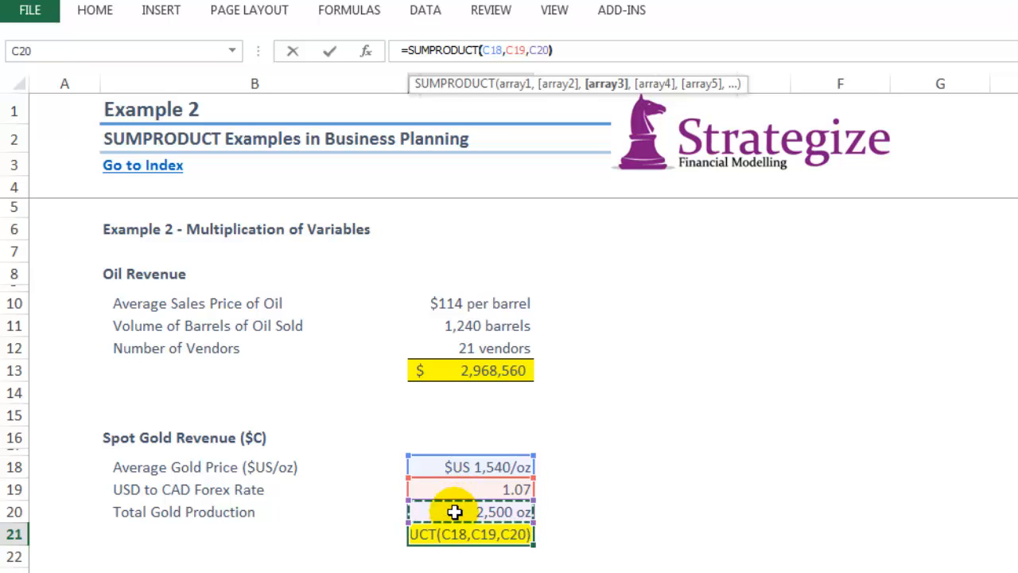
key(Return)
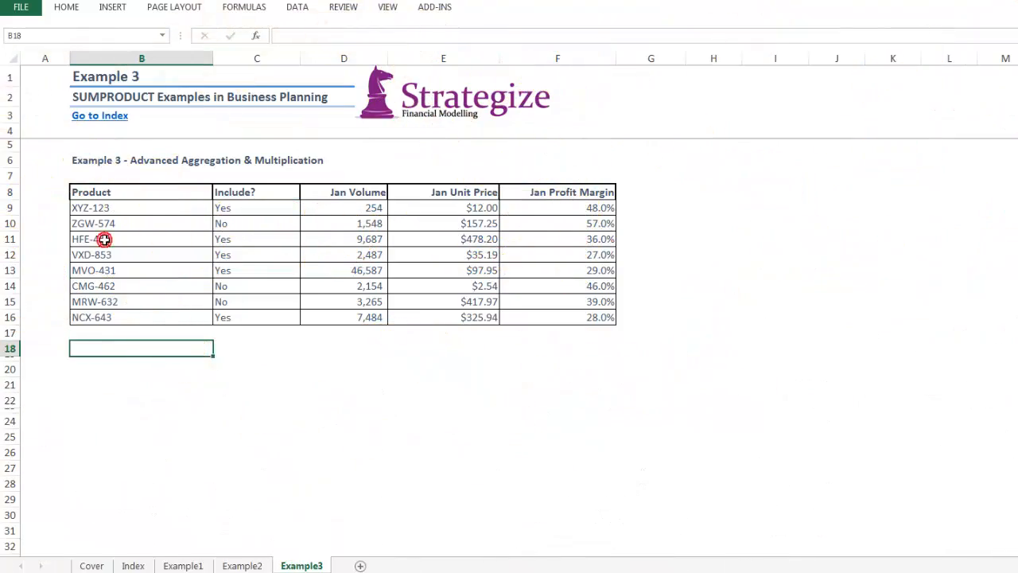
Review the Example 3 table's column headers, from Product and Include? through Jan Volume, Jan Unit Price and Jan Profit Margin.
key(Up)
key(Up)
key(Up)
key(Up)
key(Up)
key(Up)
key(Up)
click(249, 192)
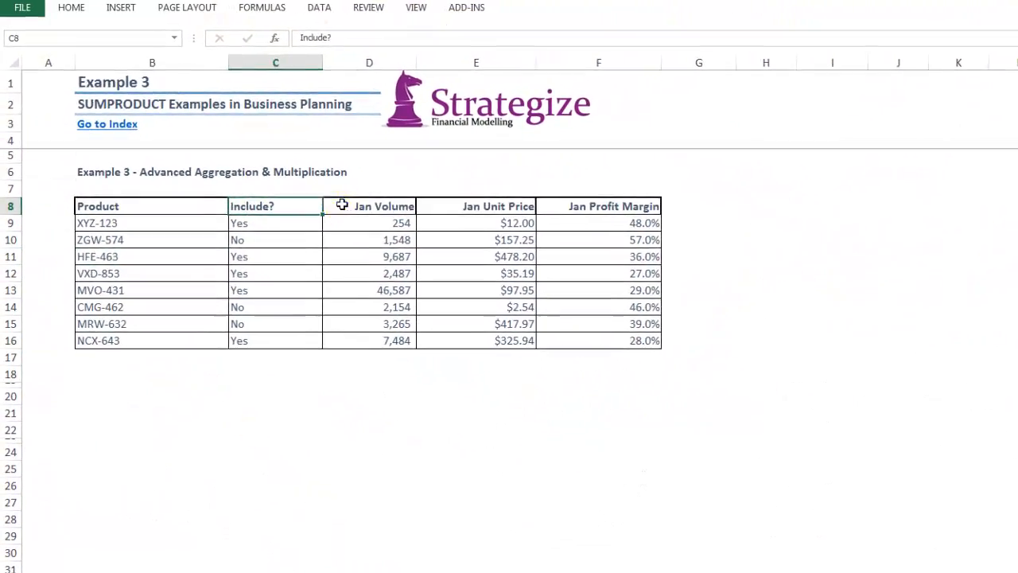
click(338, 192)
click(491, 212)
click(609, 212)
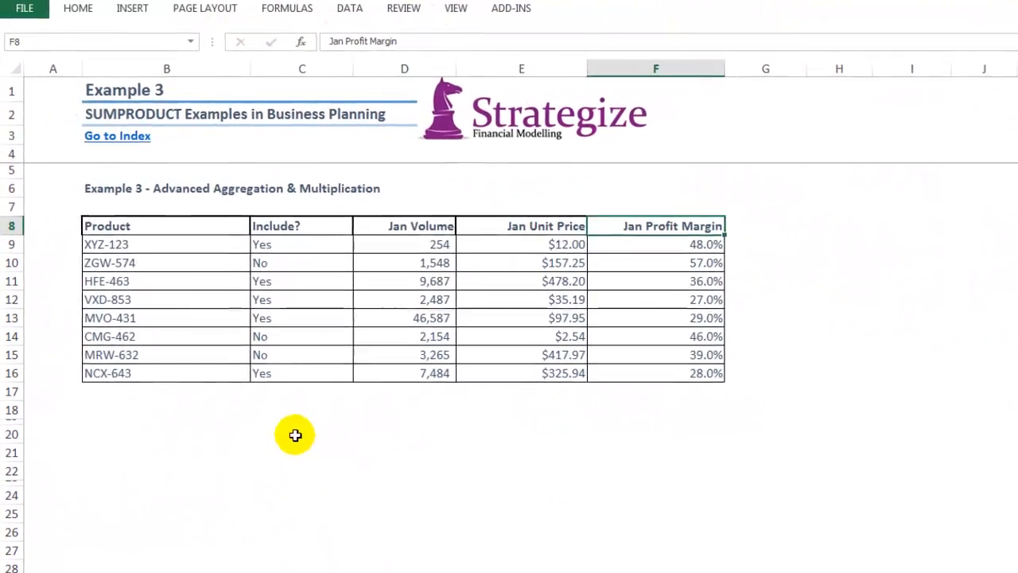
Enter the heading SUMPRODUCT volumes > 2000 and to include "Yes" with Product containing "X" in B18.
click(100, 424)
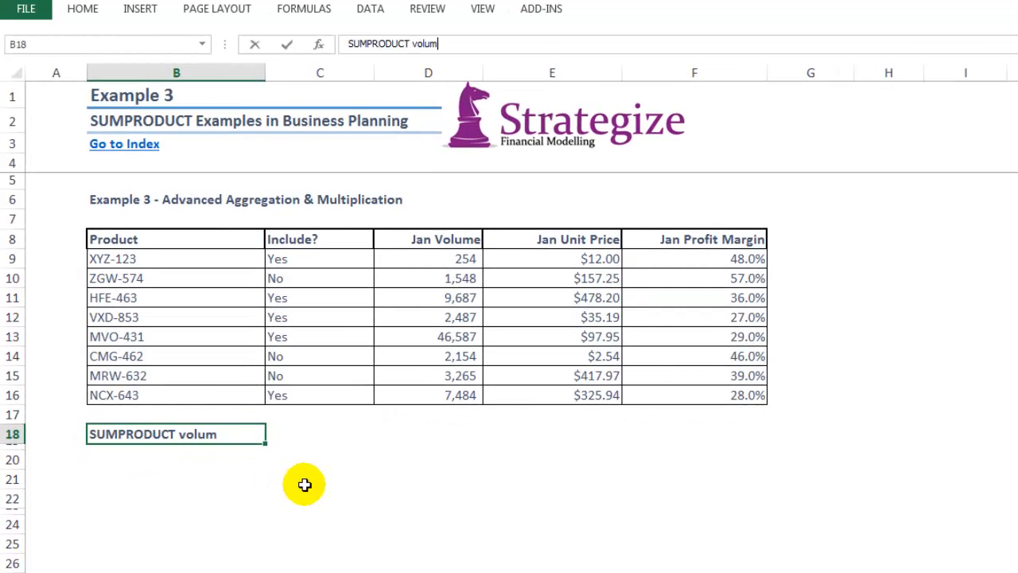
text(SUMPRODUCT volumes > 200)
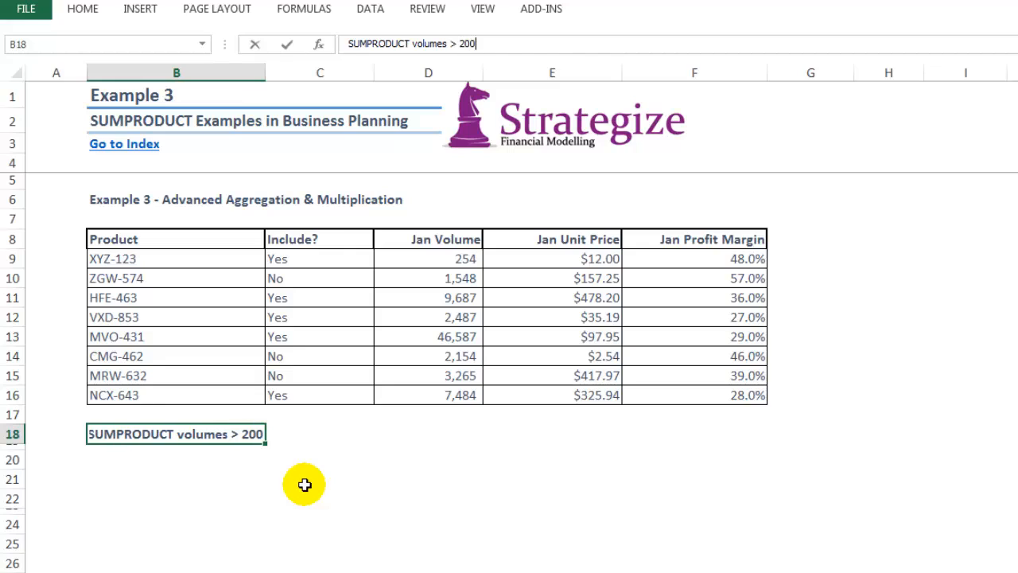
text(0 and )
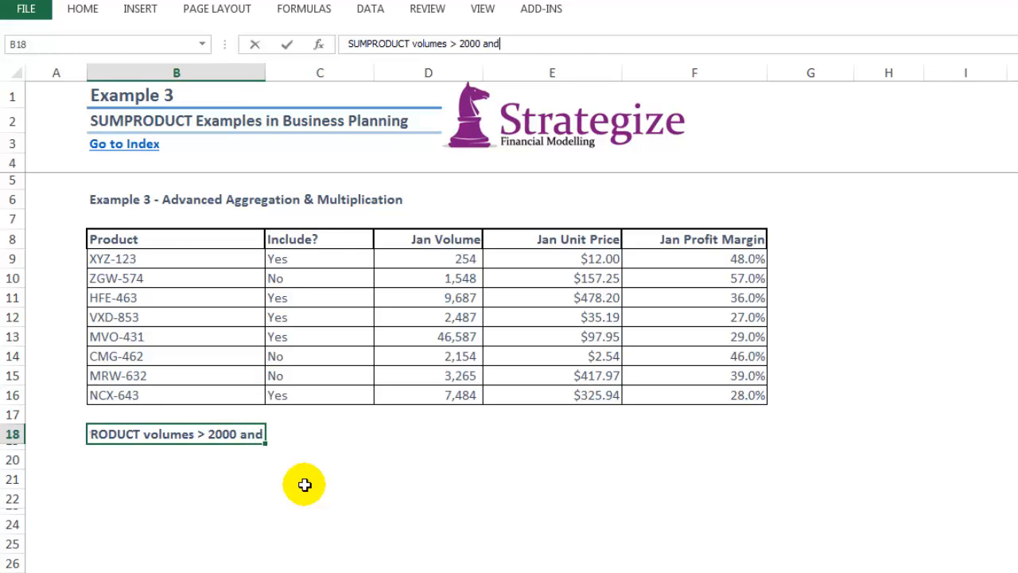
text(to include "Y)
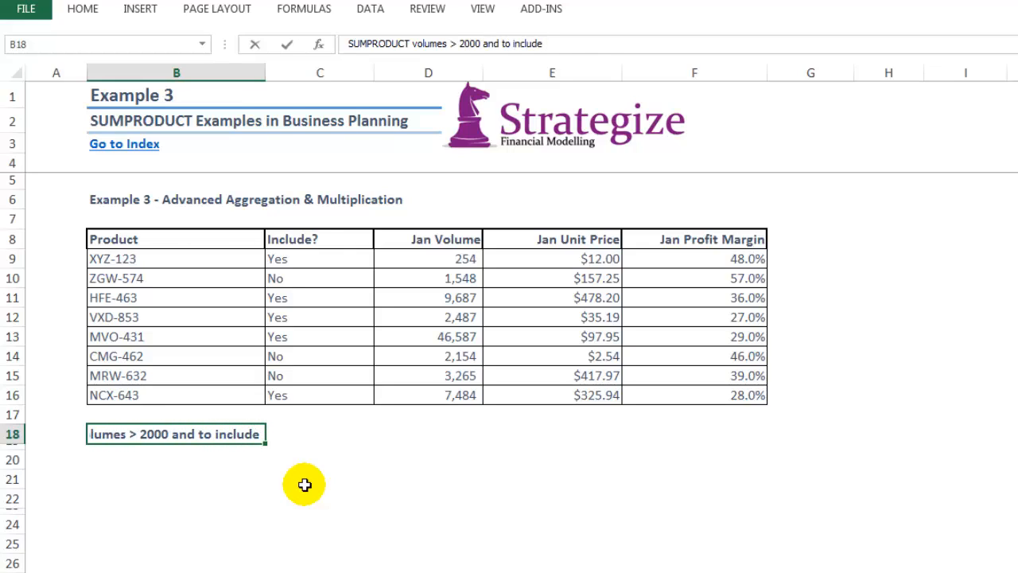
text(es")
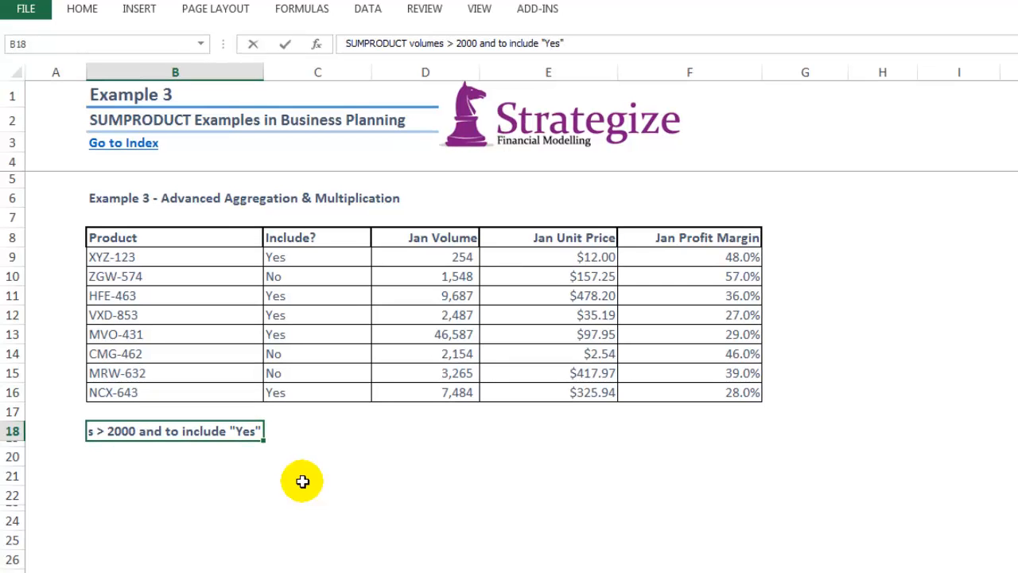
text( with )
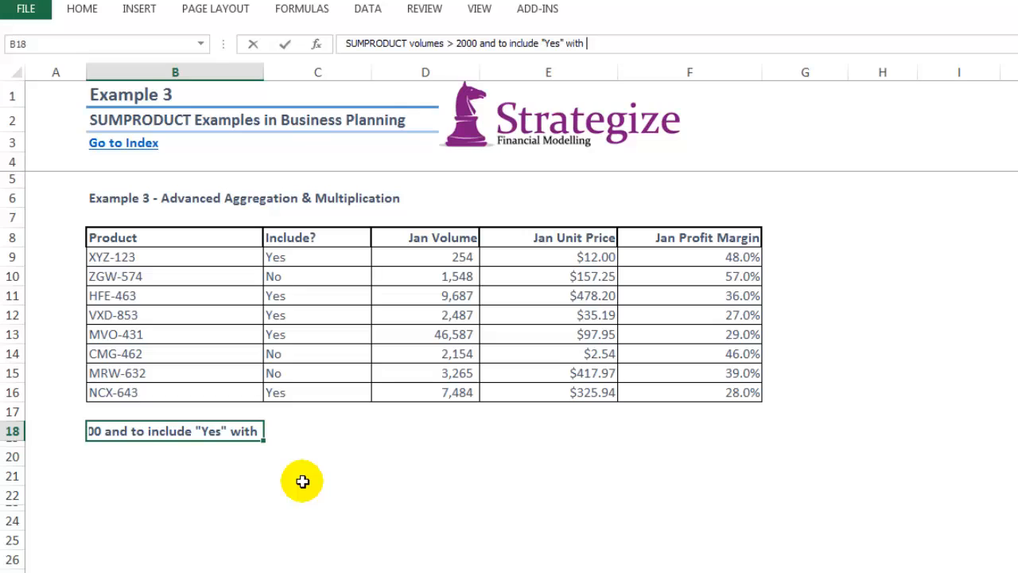
text(Product conta)
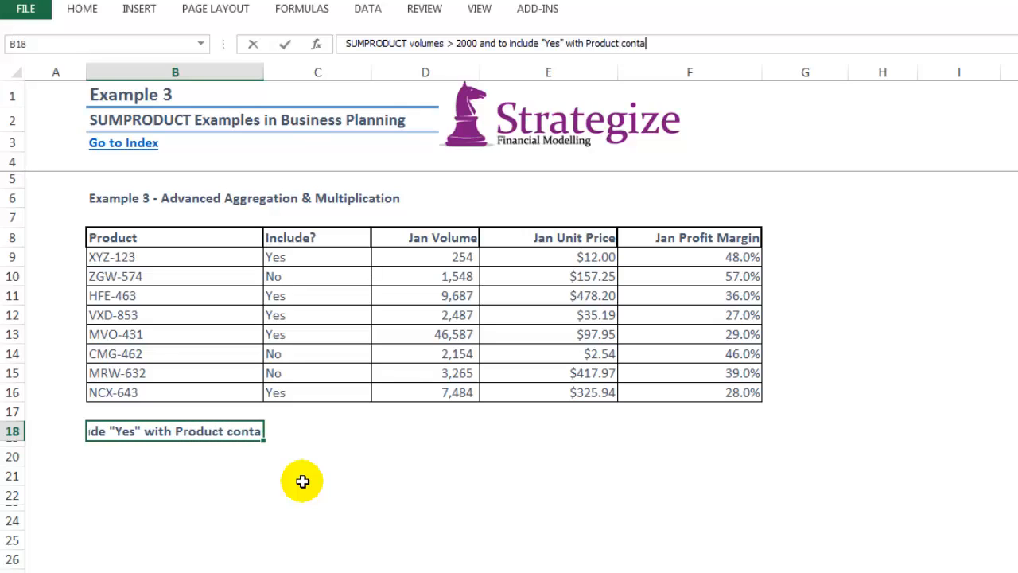
text(ining "X")
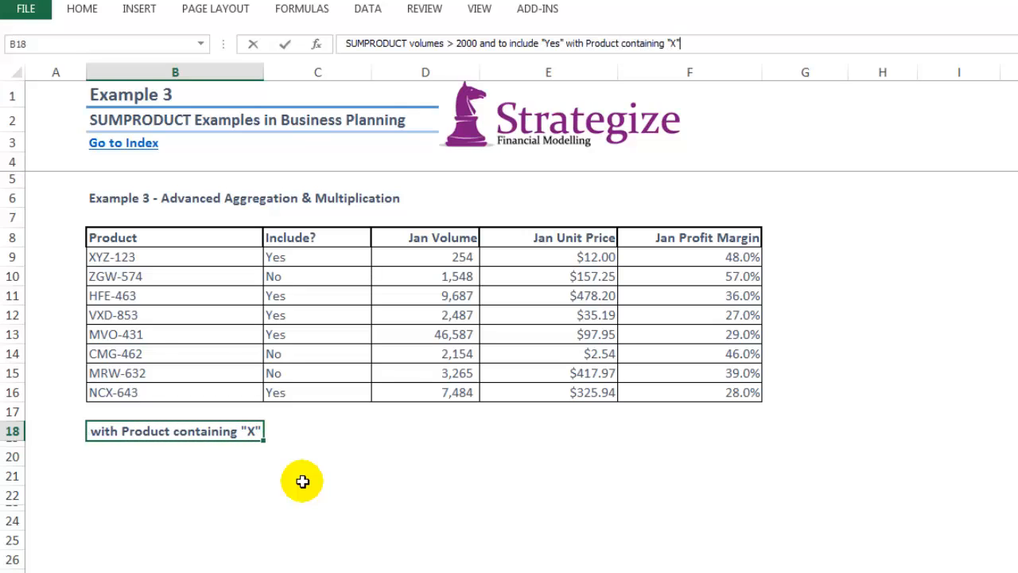
key(Return)
Fill cell D20 below the new heading with yellow.
click(396, 457)
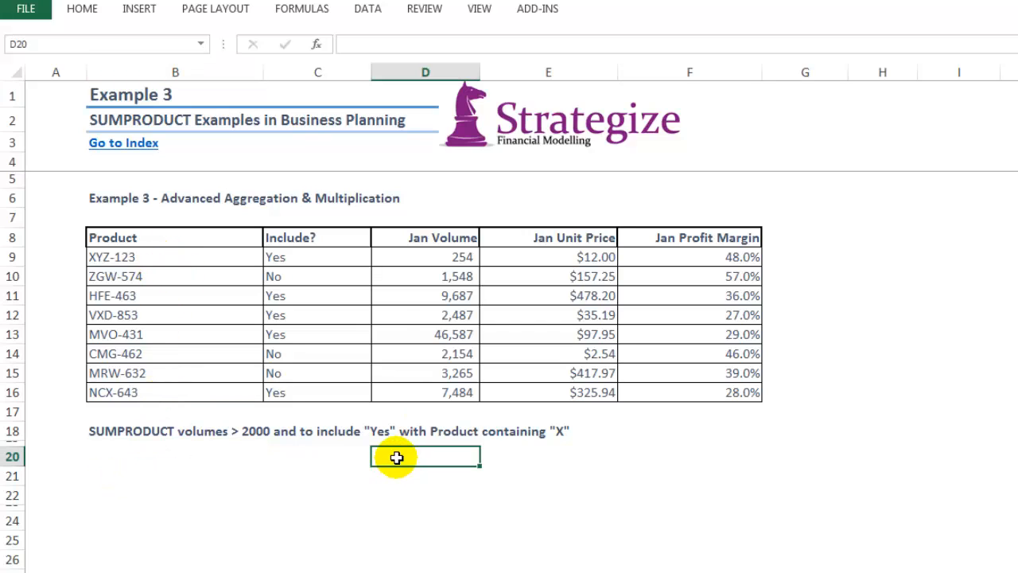
right_click(396, 457)
click(450, 215)
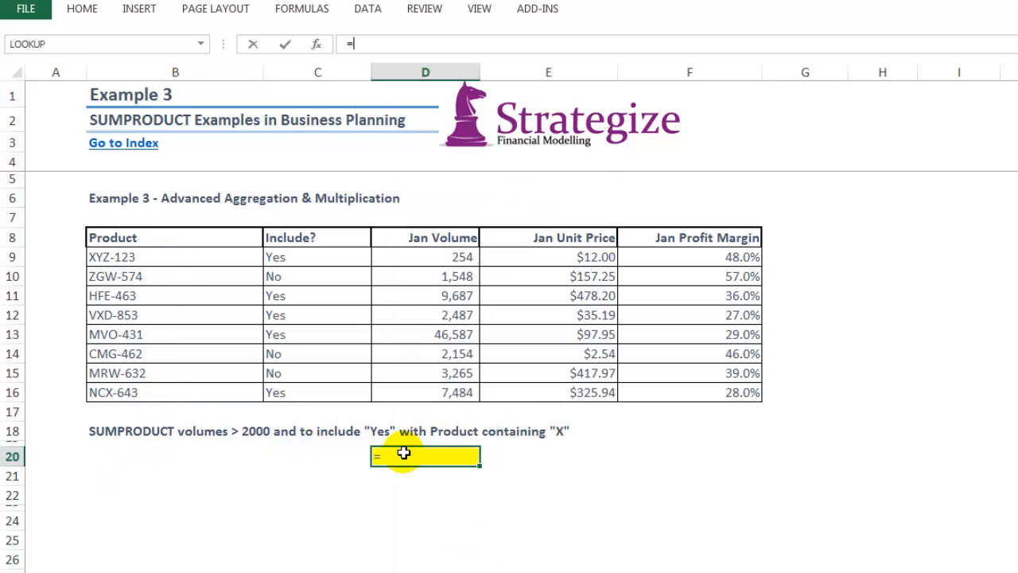
Start a SUMPRODUCT formula in D20 with --(ISNUMBER(SEARCH("*X*",$B$9:$B$16))) as its first array.
text(=sump)
key(Tab)
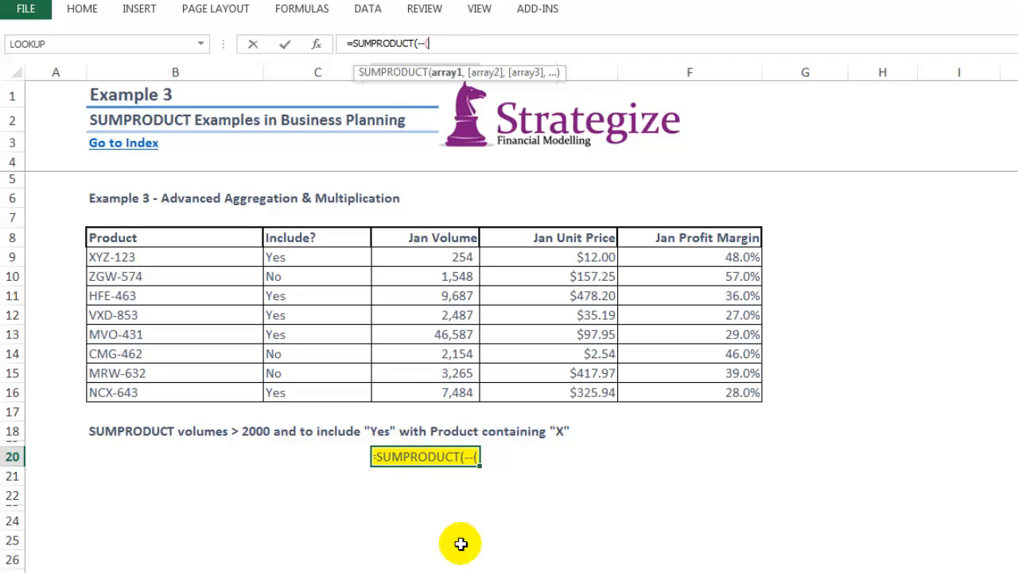
text(--(isnu)
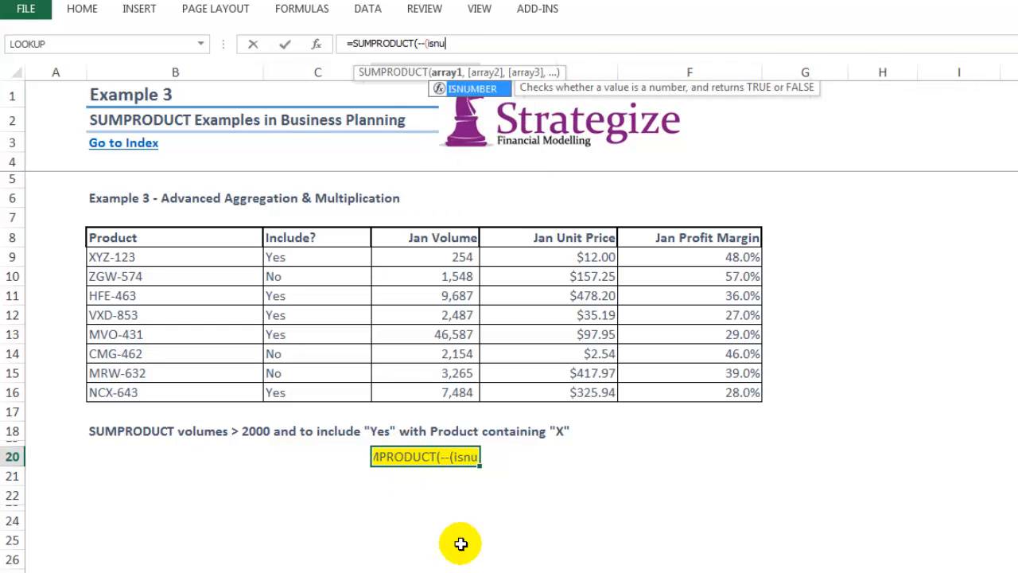
key(Tab)
text(sea)
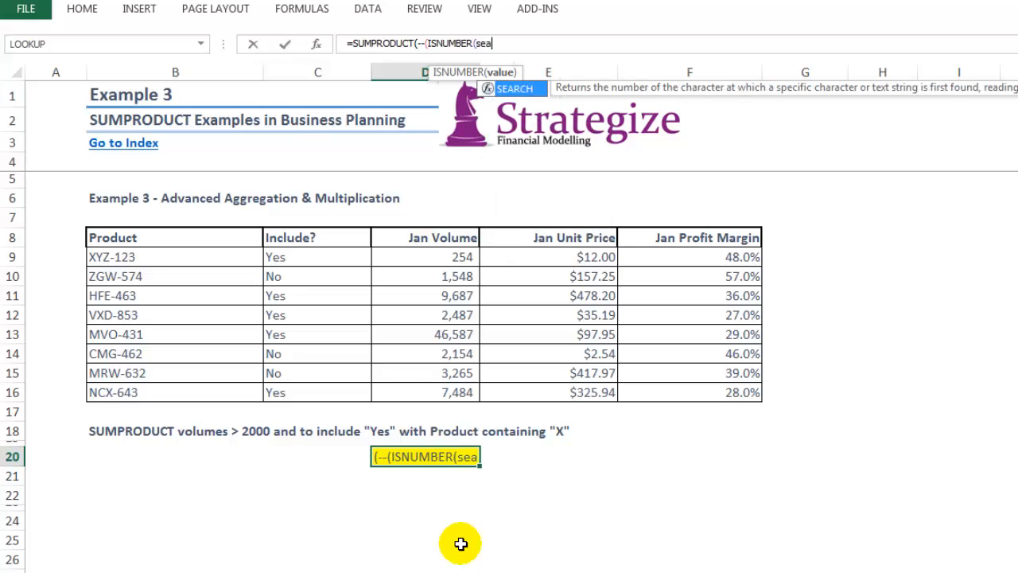
key(Tab)
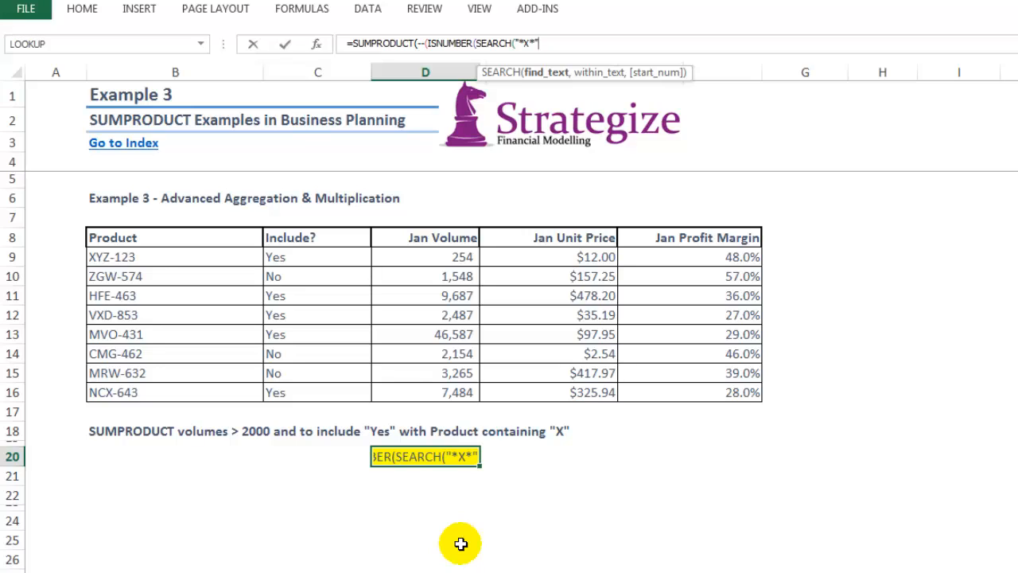
text(,)
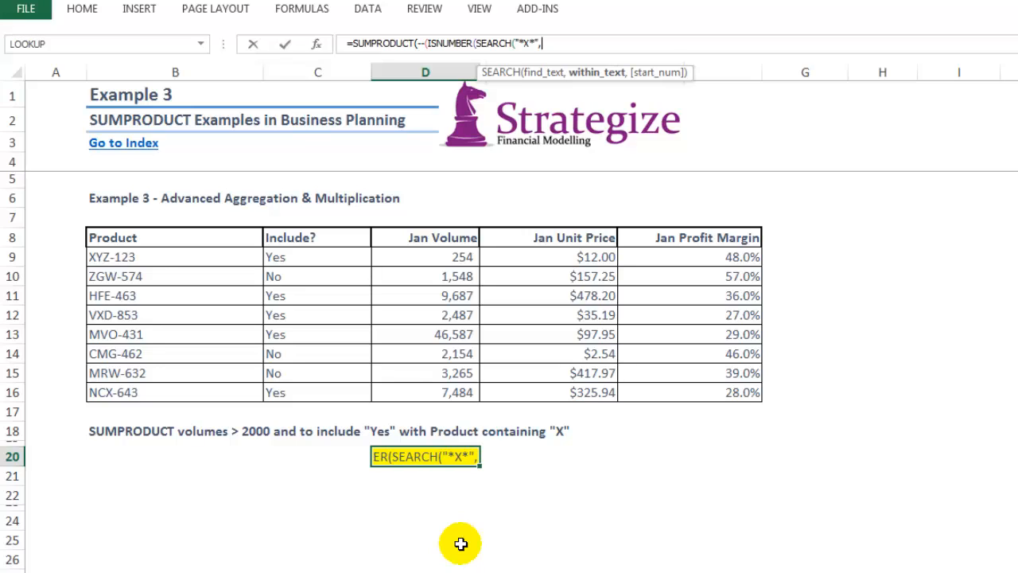
drag(155, 257, 154, 391)
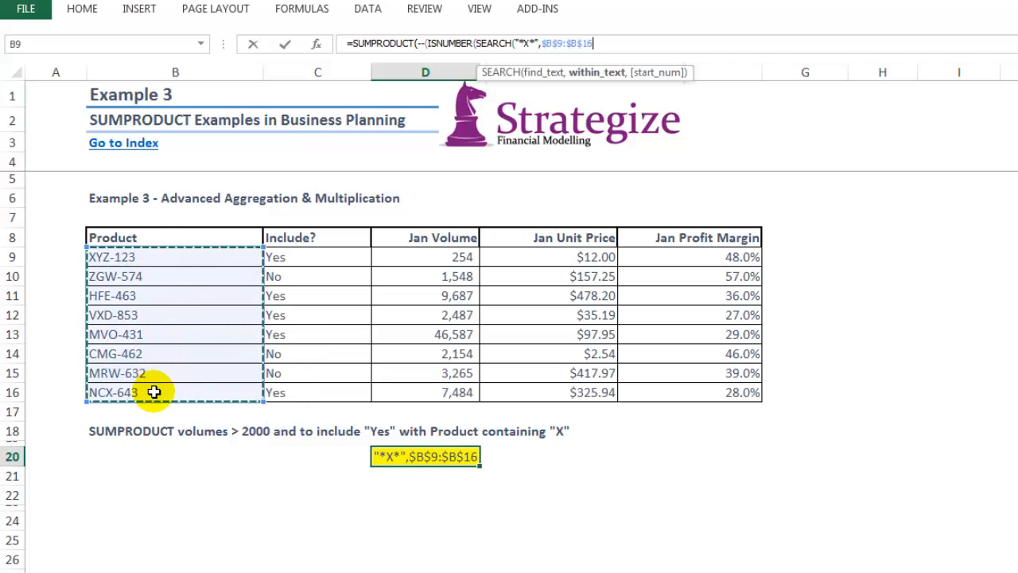
text()))
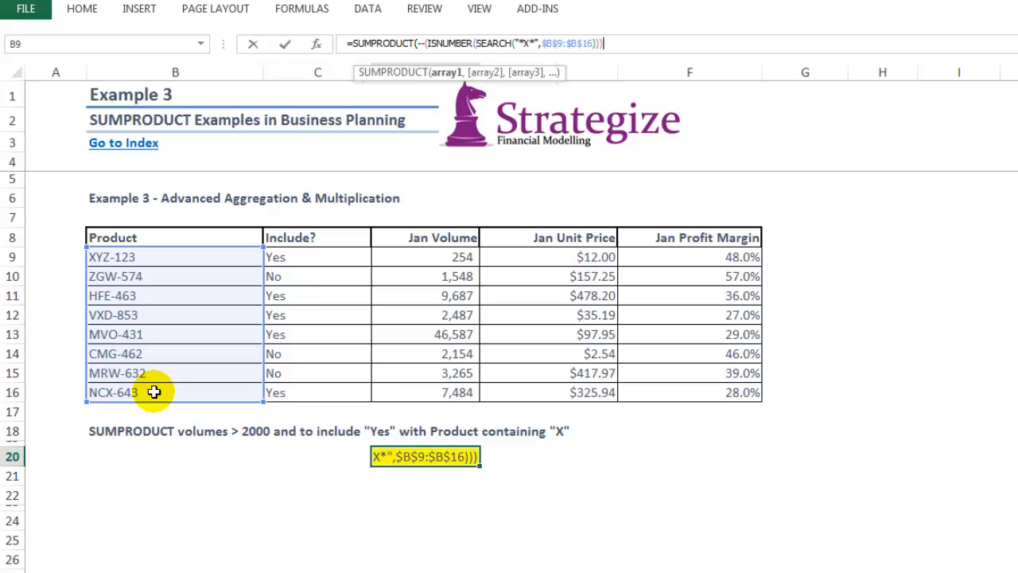
Add --($C$9:$C$16="Yes") as the second array of the SUMPRODUCT formula in D20.
text(,--()
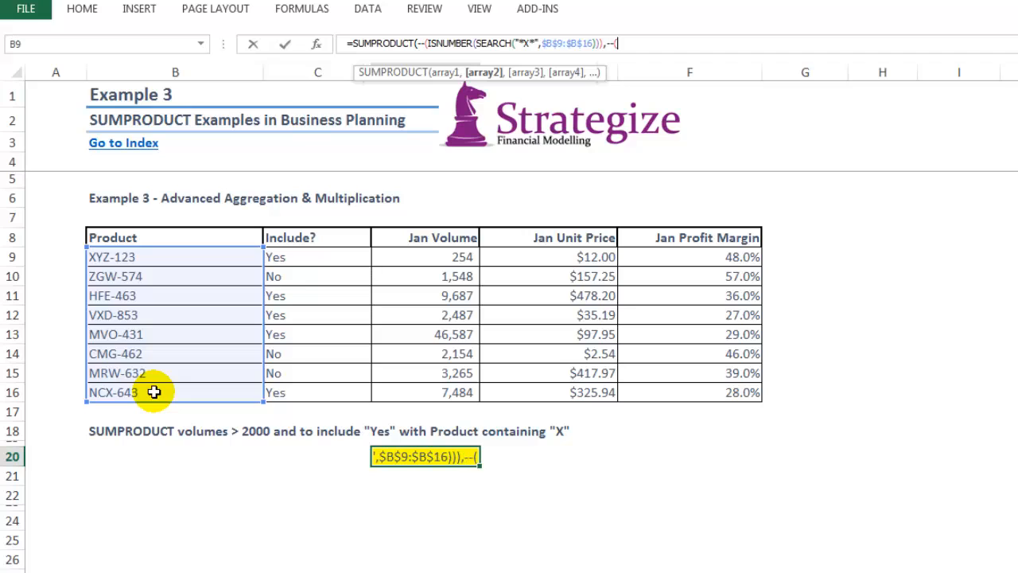
drag(278, 257, 286, 389)
key(F4)
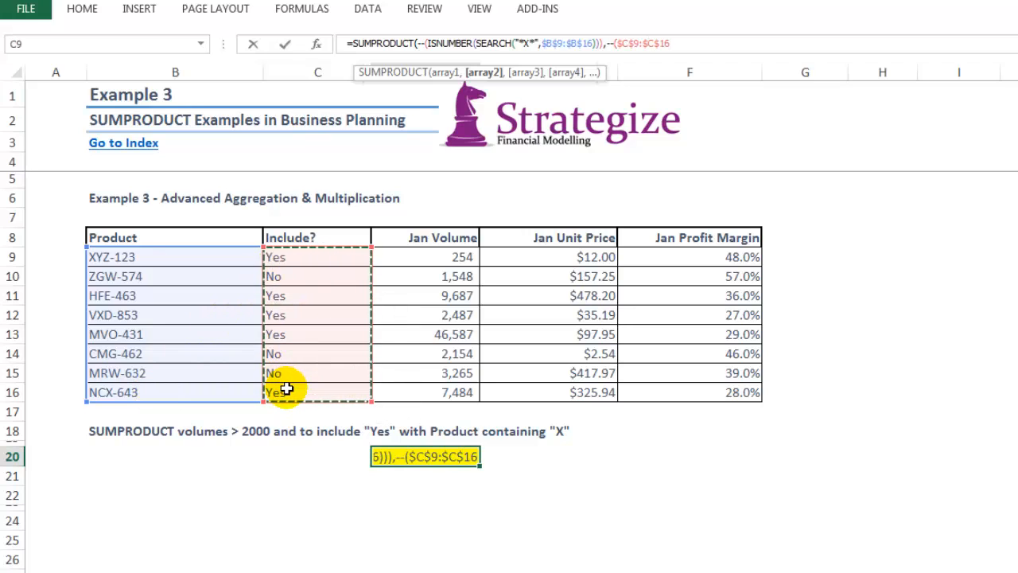
text(="Yes)
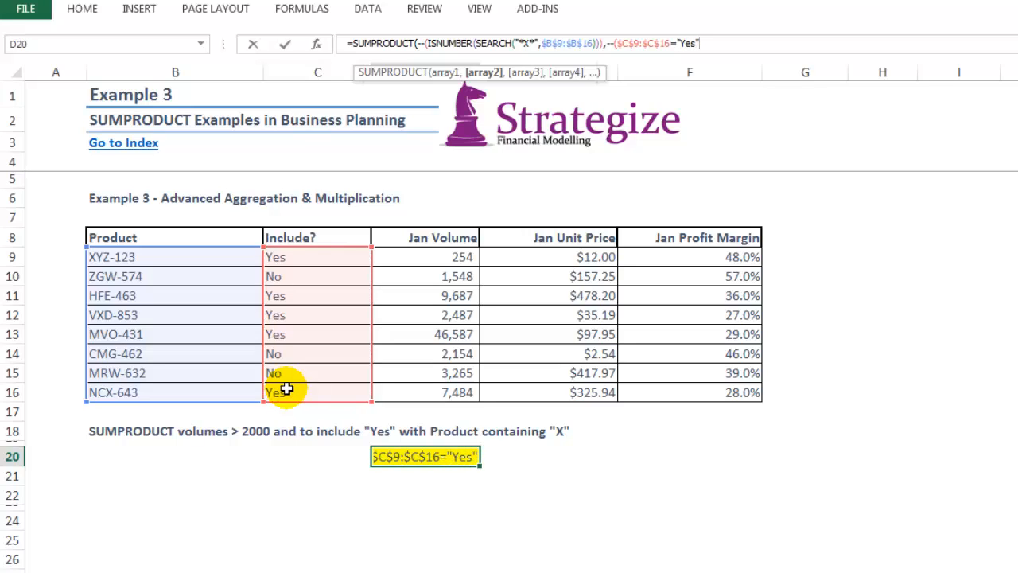
text("),)
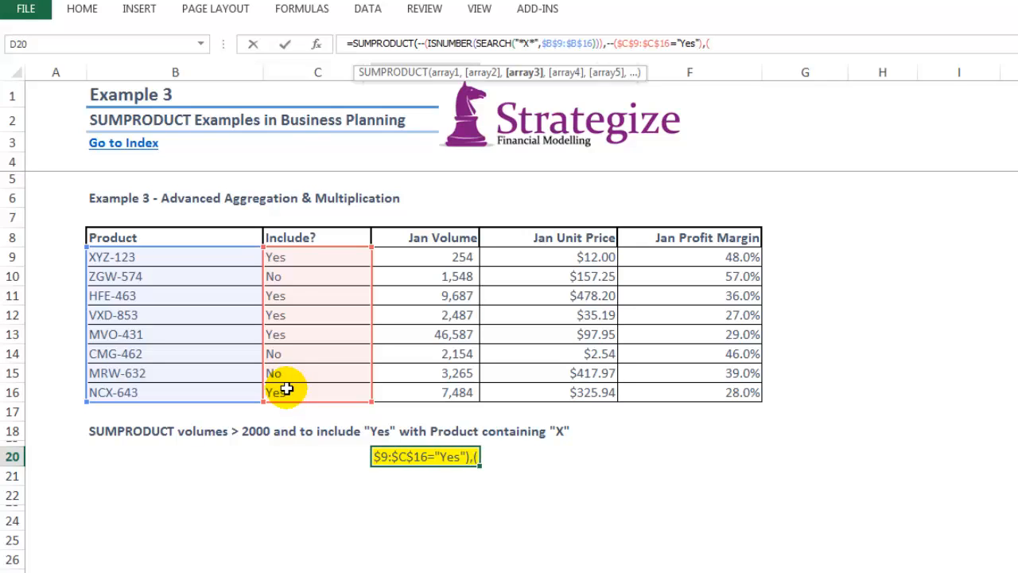
Begin the third array of the D20 formula with the condition ($D$9:$D$16>2000), using absolute references.
text(()
drag(420, 253, 422, 401)
text(>2000)*()
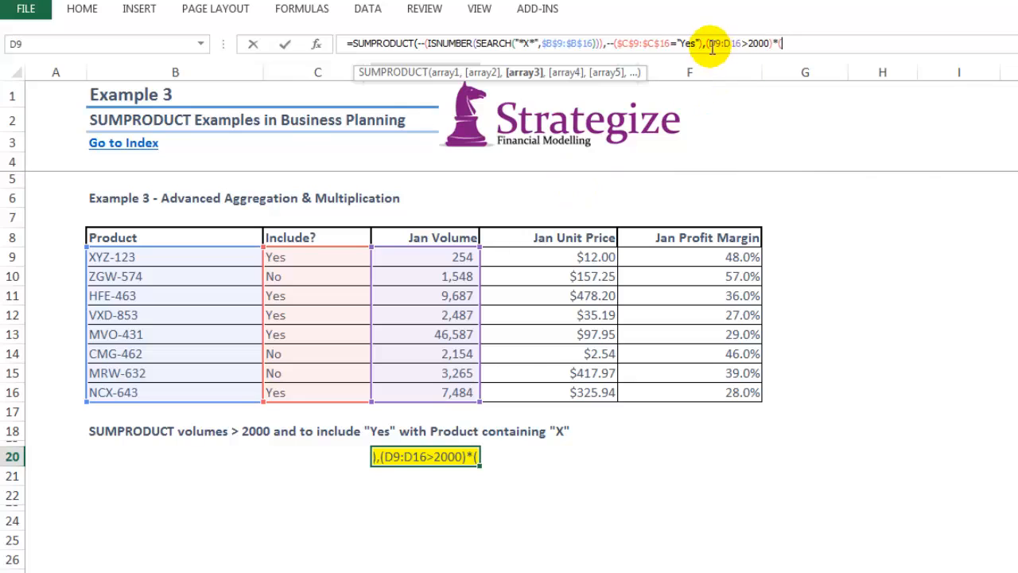
drag(708, 43, 741, 44)
key(F4)
click(811, 43)
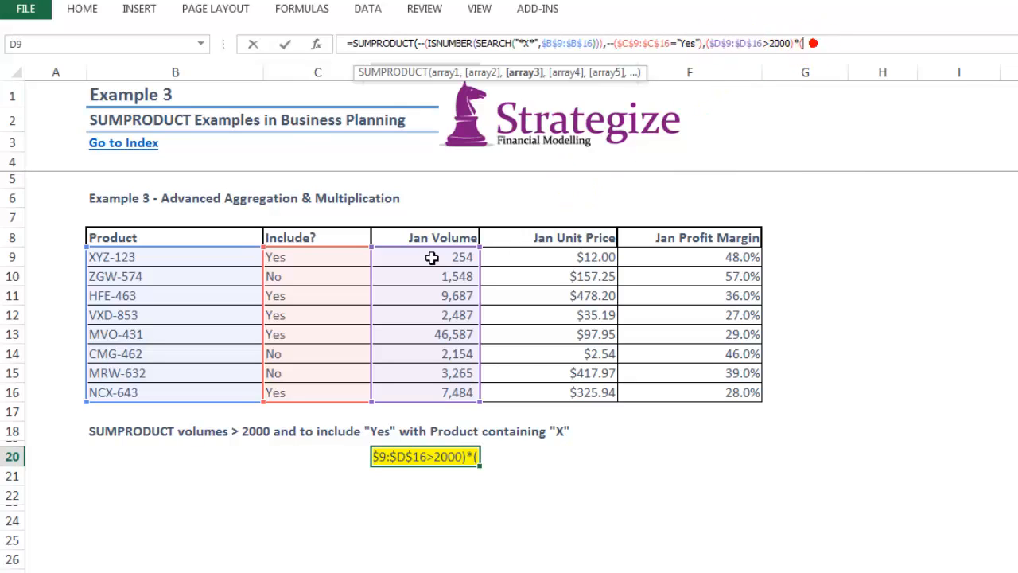
Complete the D20 formula by multiplying the condition by ($D$9:$D$16), and check it against the sum of D12 and D16.
drag(425, 260, 420, 395)
key(F4)
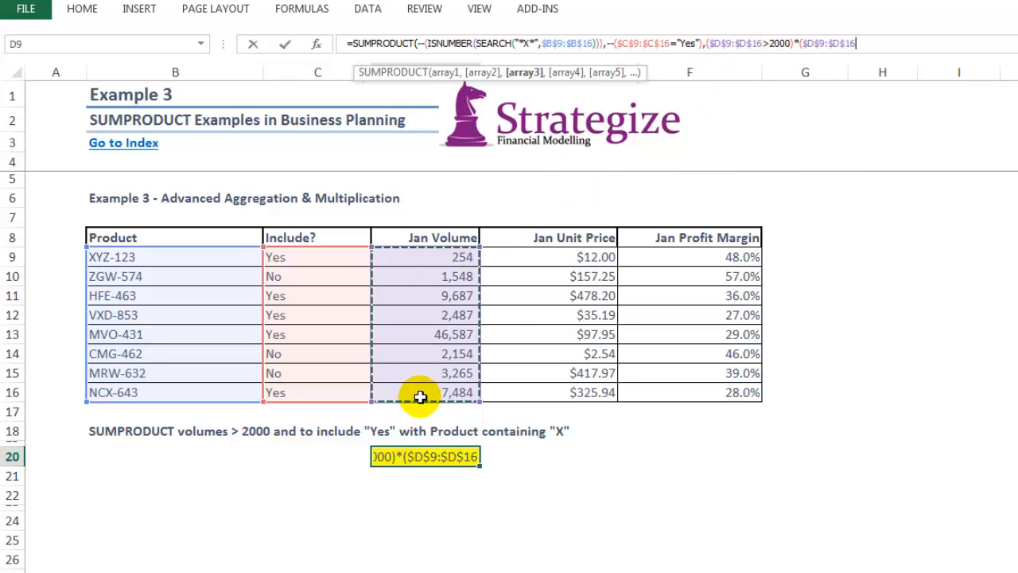
text()))
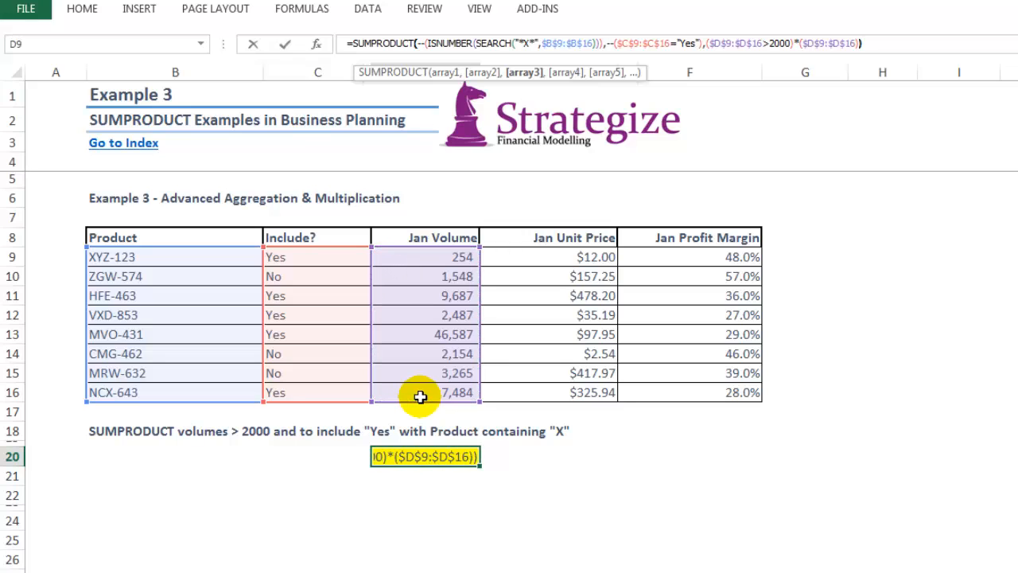
key(ctrl+Return)
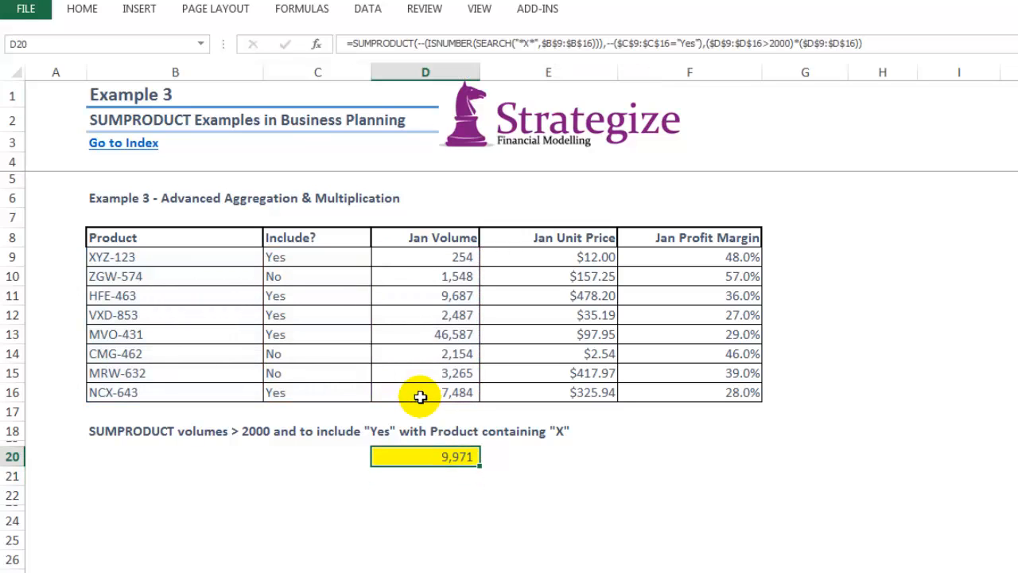
click(400, 316)
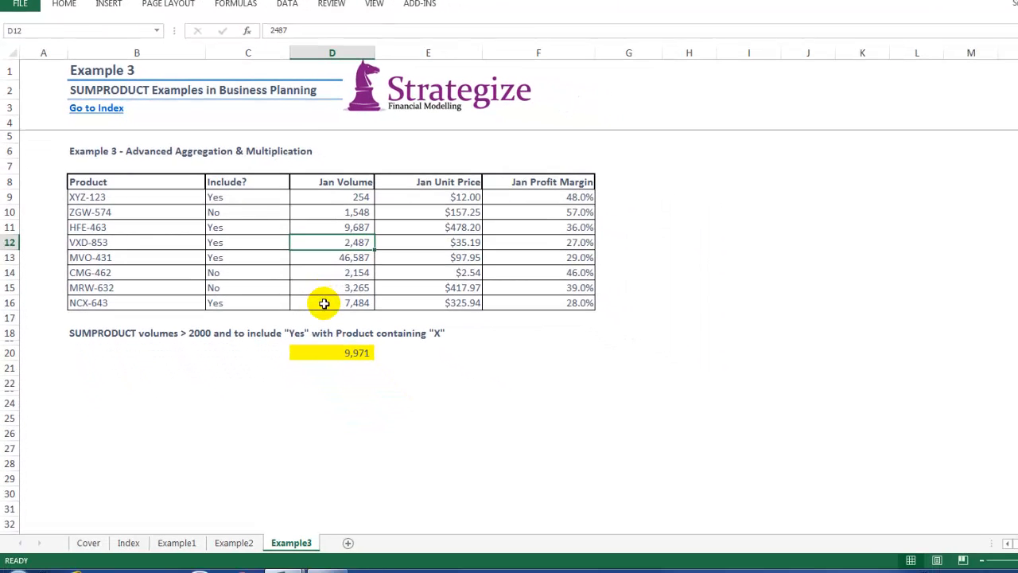
ctrl+click(324, 304)
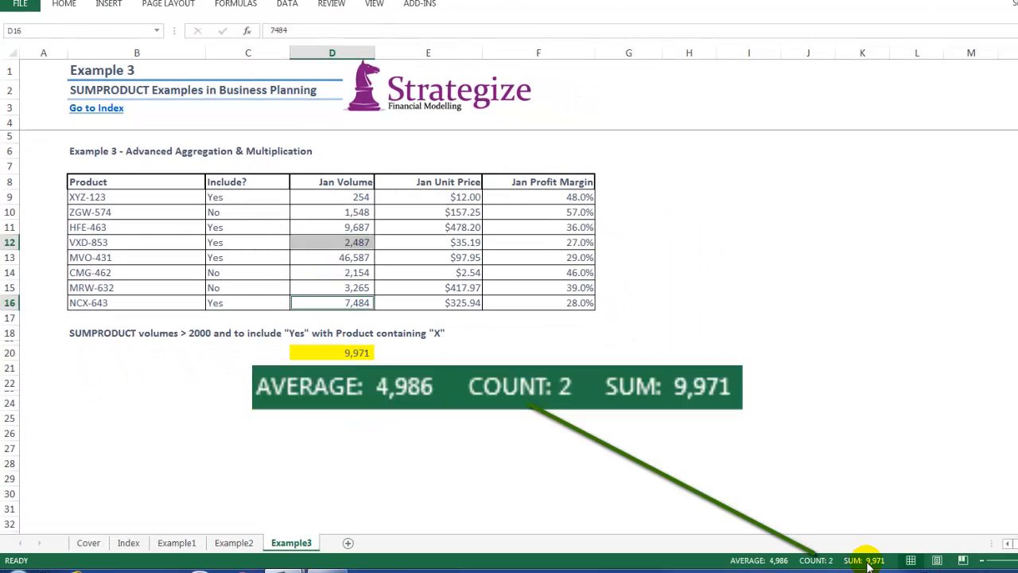
Enter the heading SUMPRODUCT to calculate Profit (Jan Volume x Jan Unit Price x Jan Profit Margin) for "No" Products in B22.
click(135, 382)
text(SUMP)
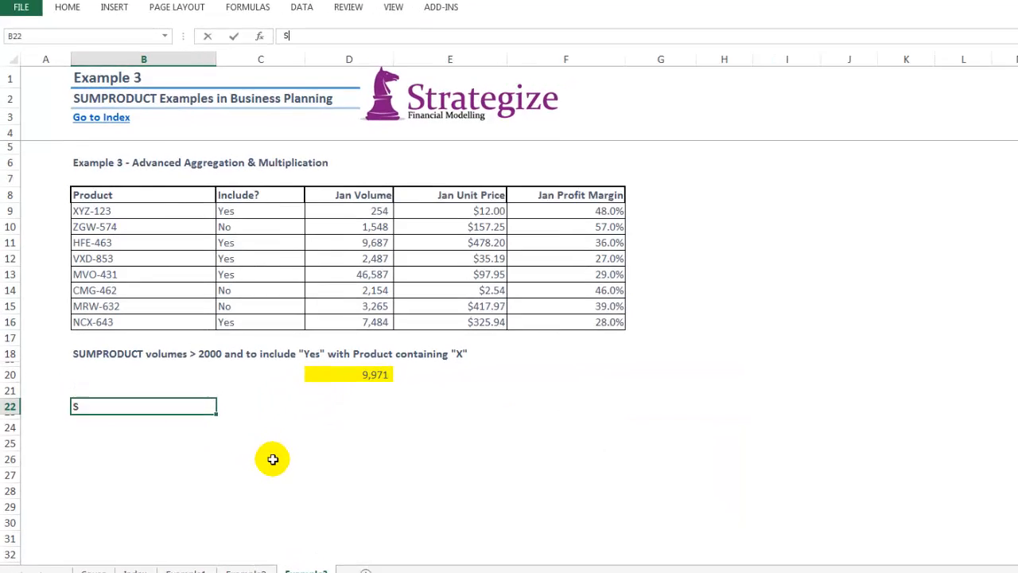
text(RODUCT to)
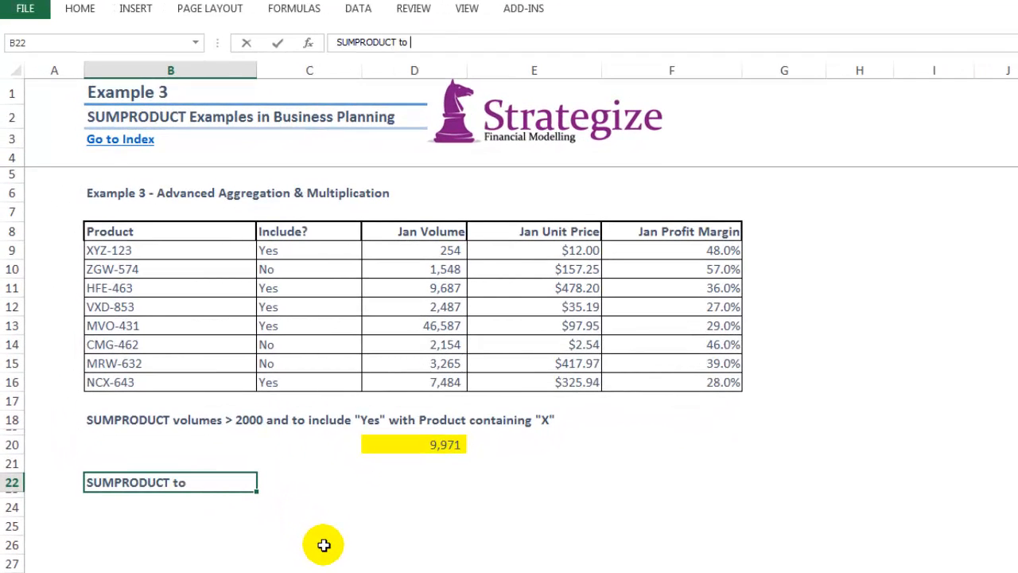
text( calculate)
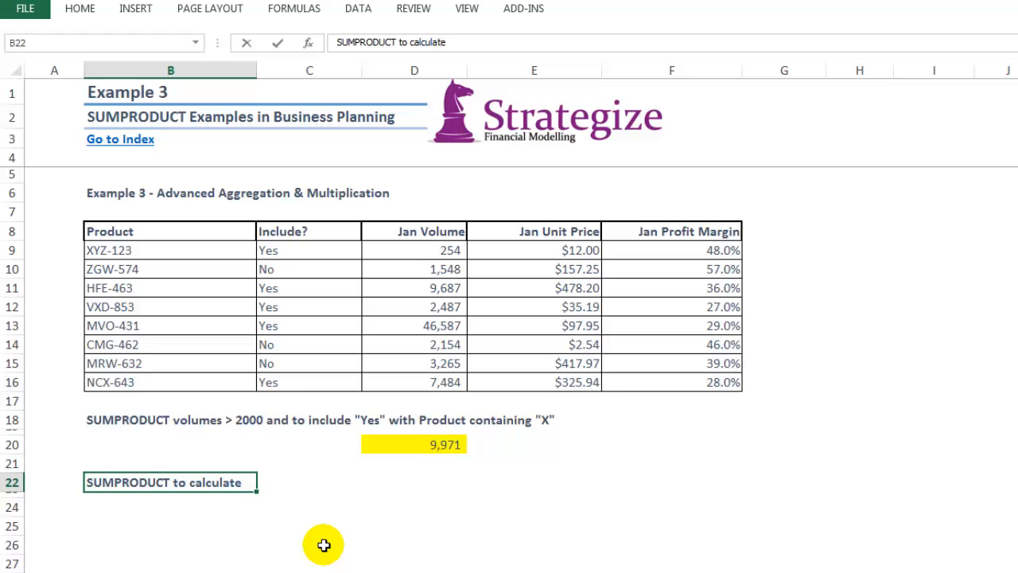
text( Profit (Jan )
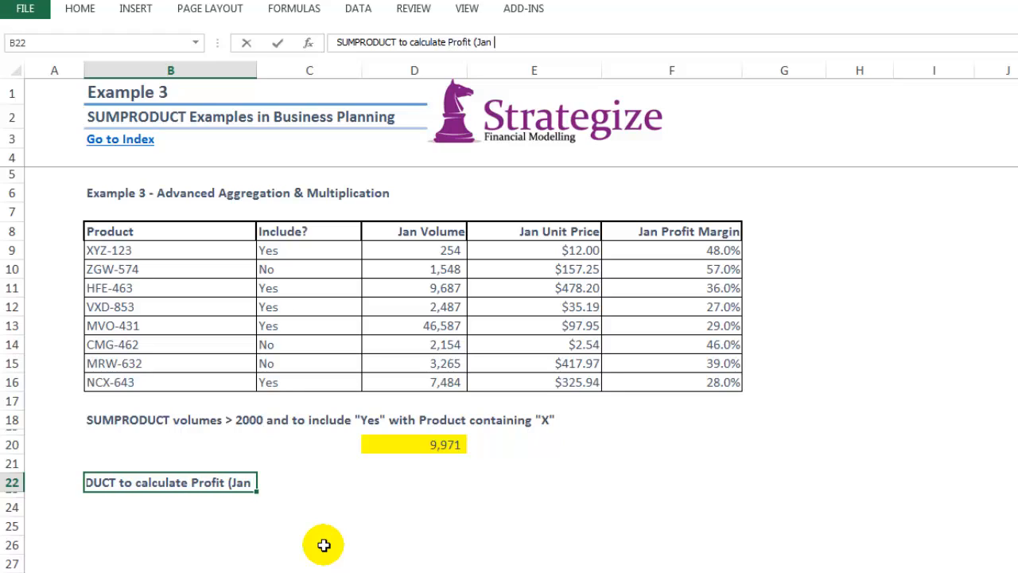
text(Volume )
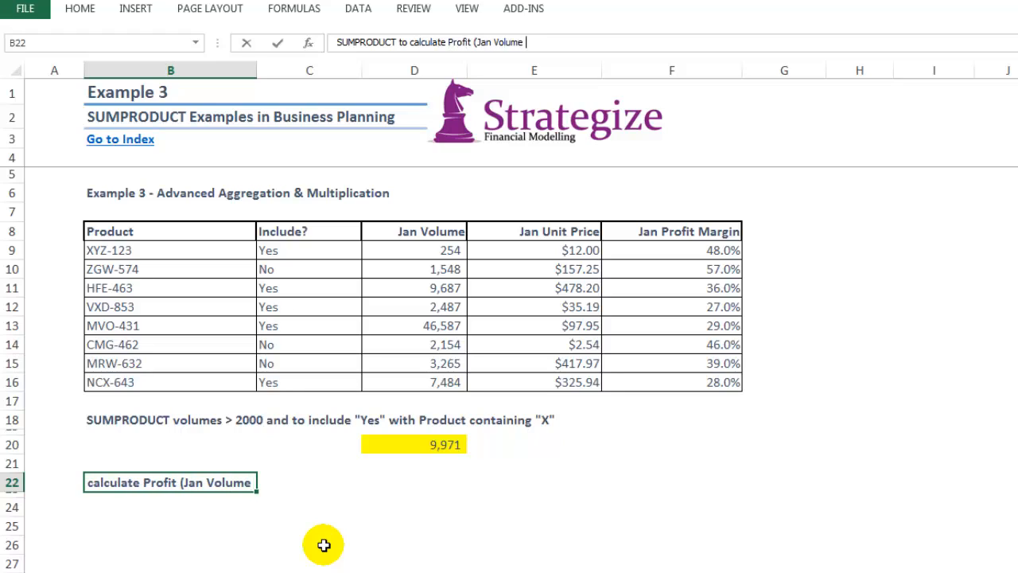
text(x Jan Unit Pr)
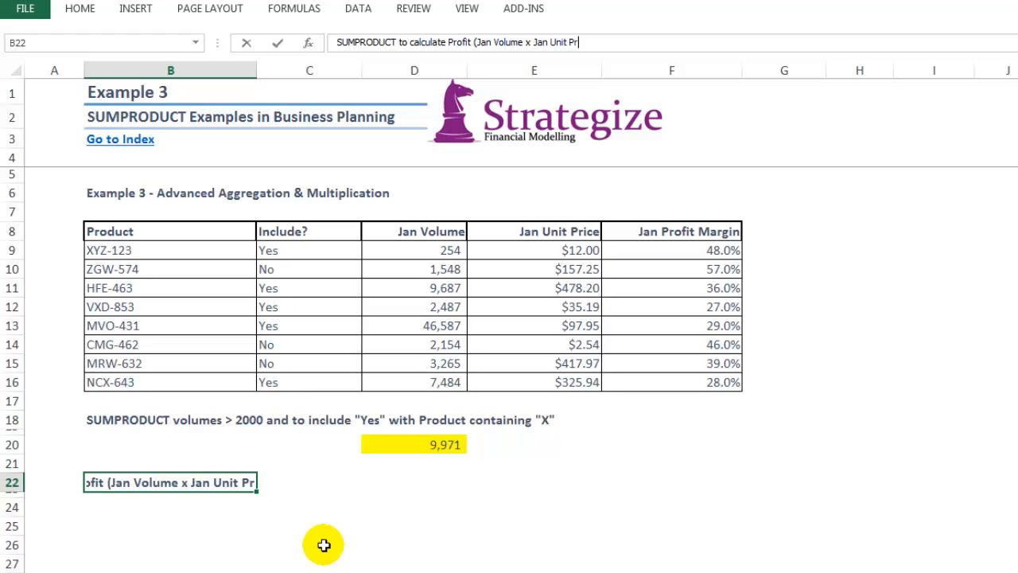
text(ice x Jan )
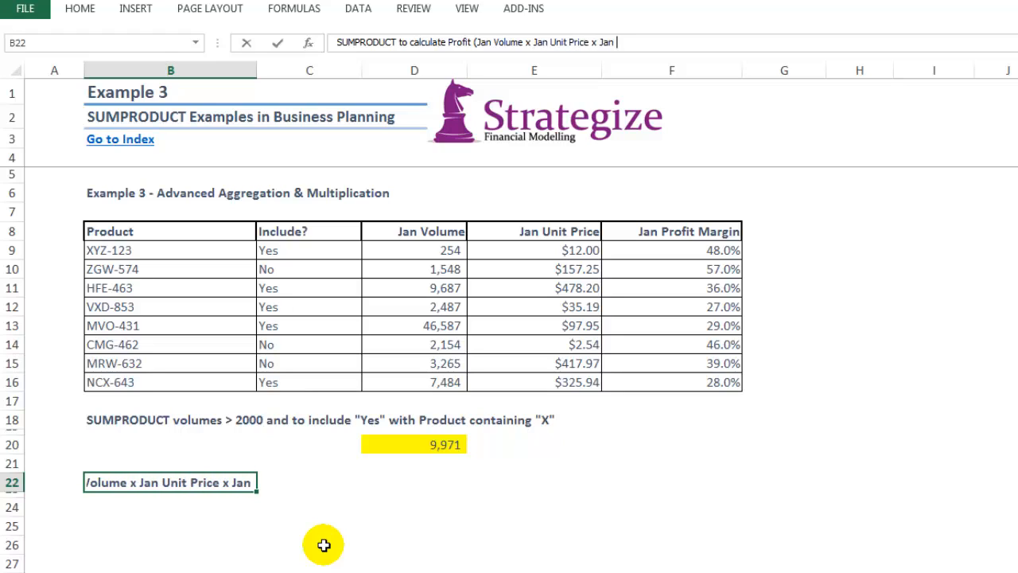
text(Profit Margin)
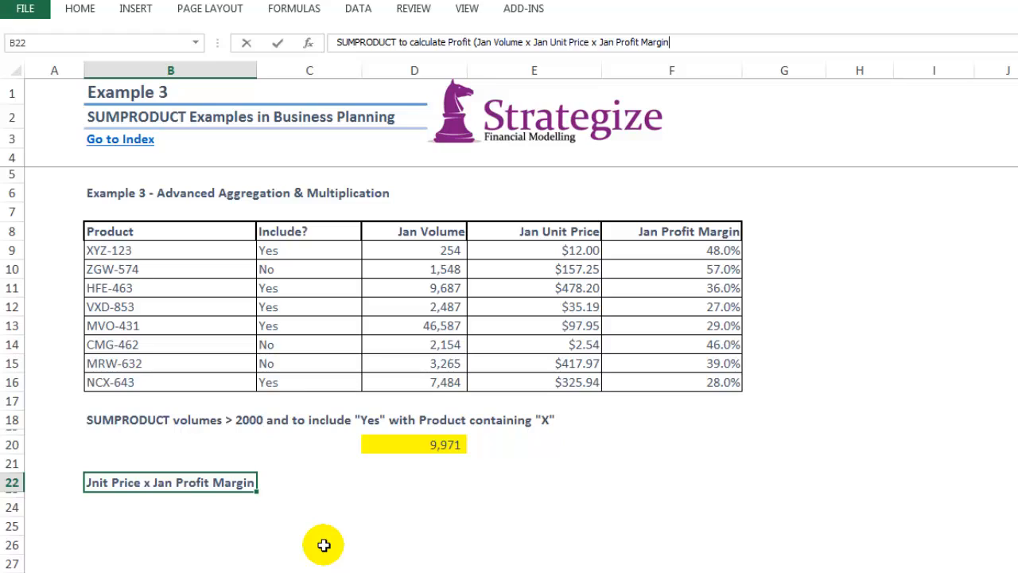
text() for "No)
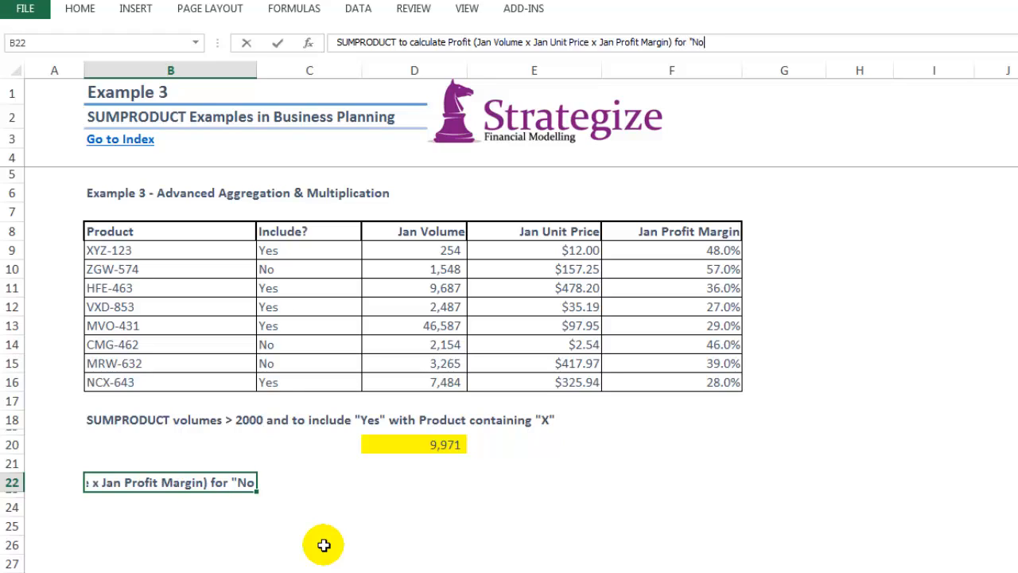
text(" Products)
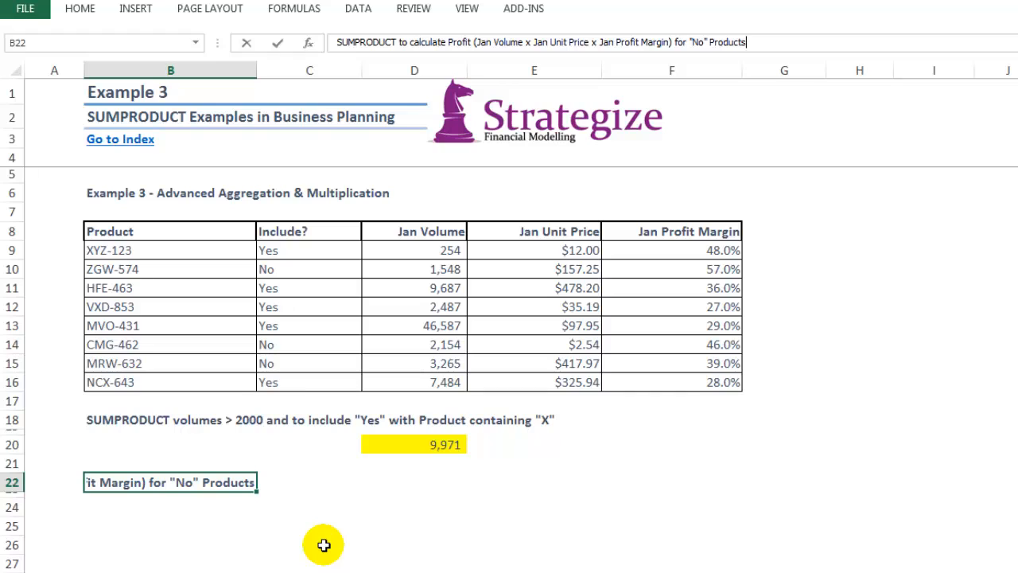
key(Return)
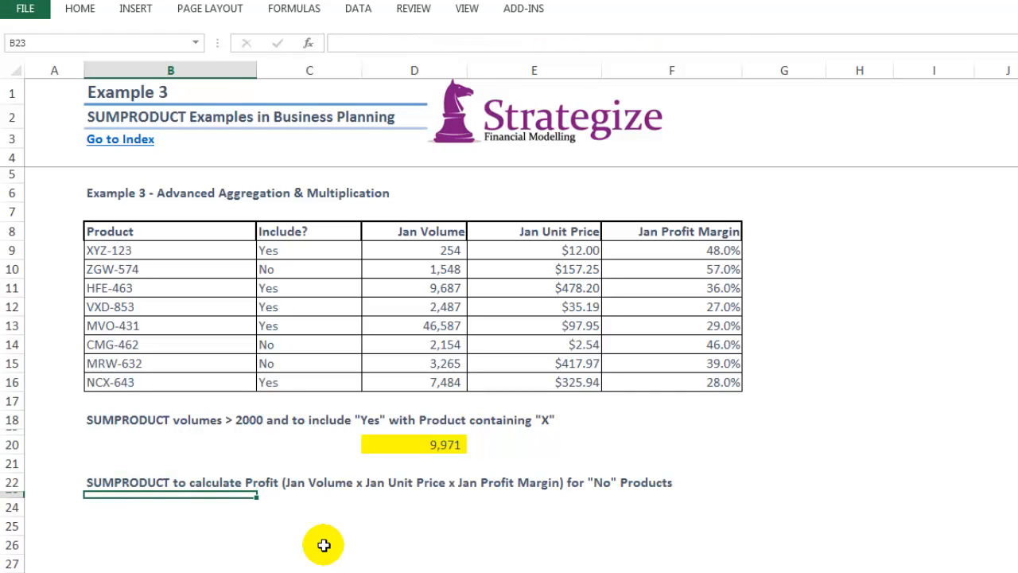
Start a SUMPRODUCT formula in F24 with --($C$9:$C$16="No") as its first array.
key(Right)
key(Right)
key(Right)
key(Right)
text(=sump)
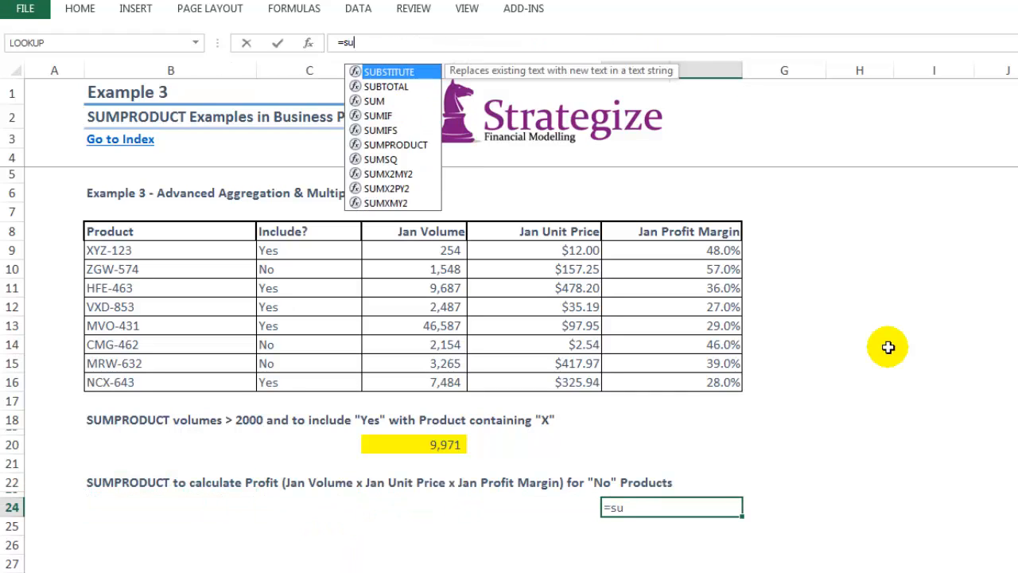
key(Tab)
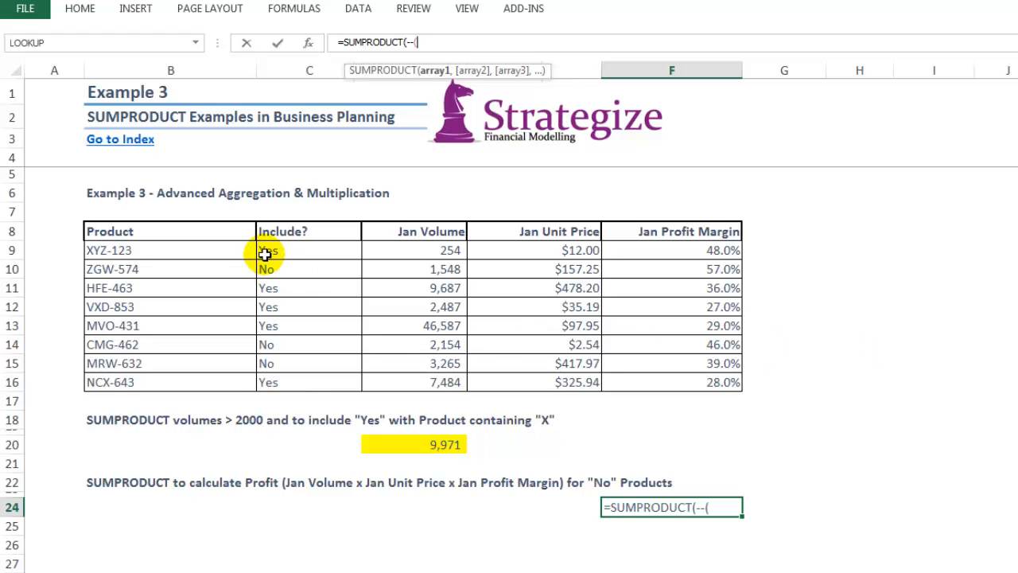
drag(266, 251, 273, 386)
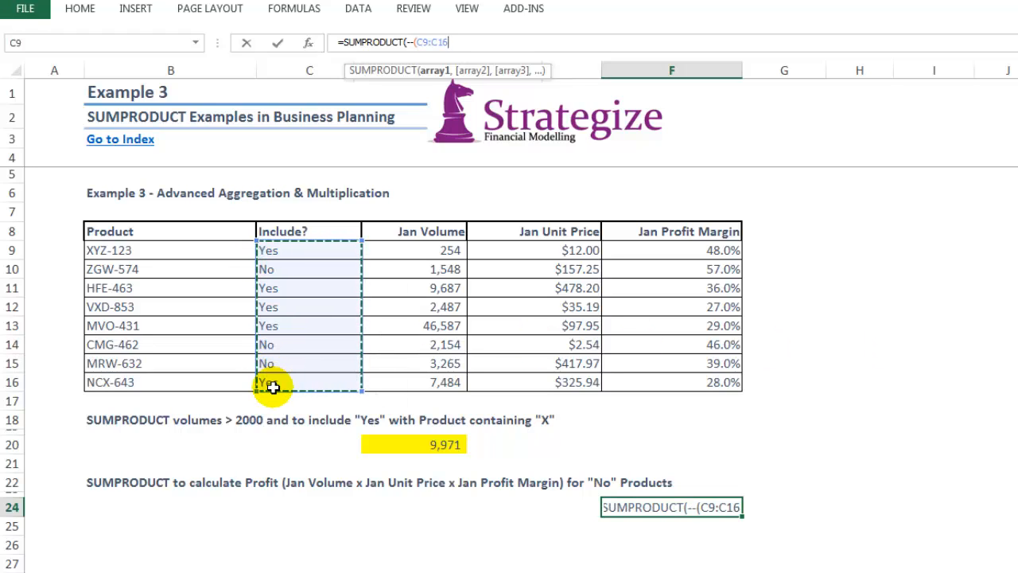
key(F4)
text(=)
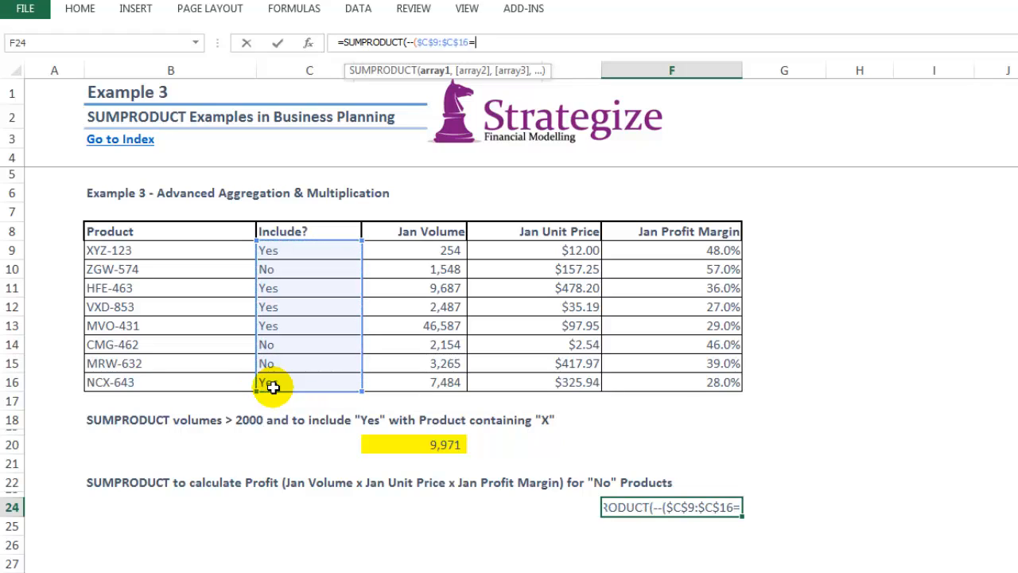
text("No")
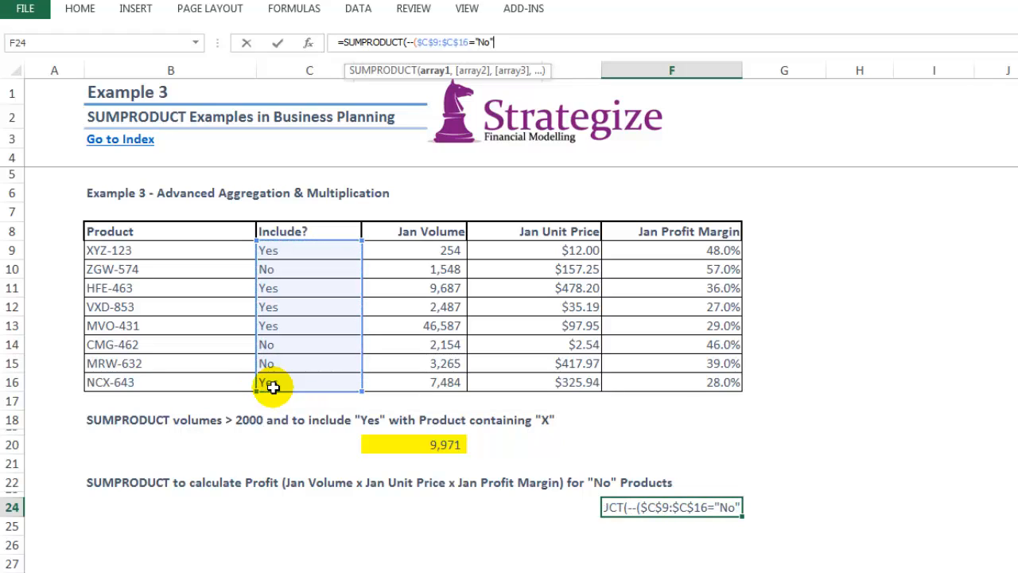
text(),)
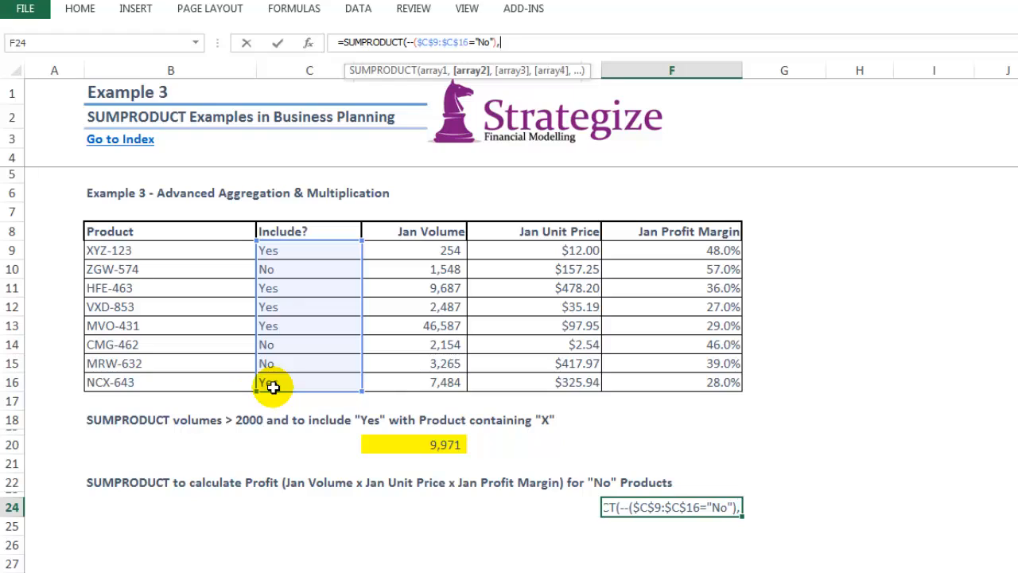
Complete the F24 formula with ($D$9:$D$16)*($E$9:$E$16)*($F$9:$F$16) as its second array, using absolute references.
text(()
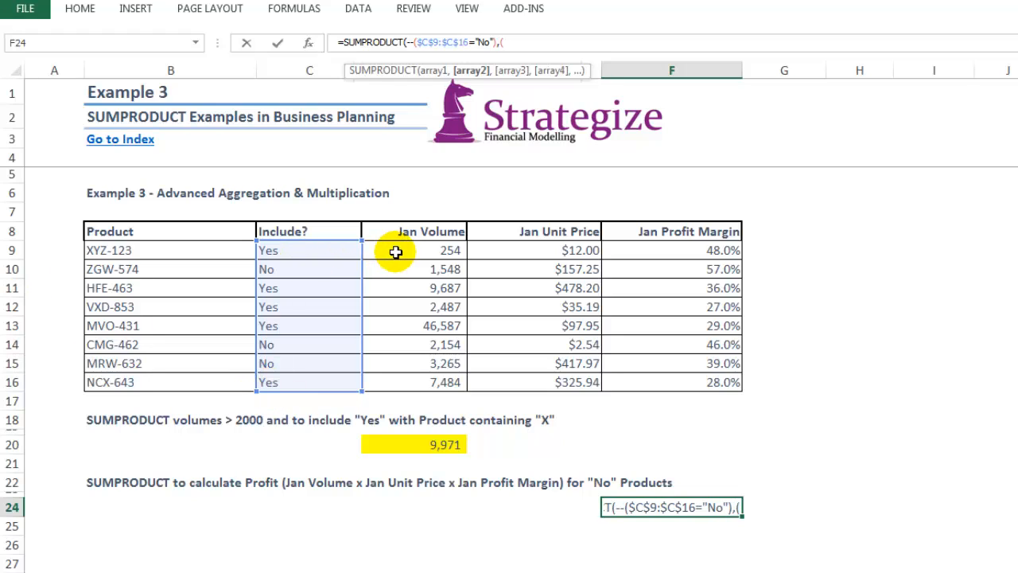
drag(396, 251, 398, 380)
key(F4)
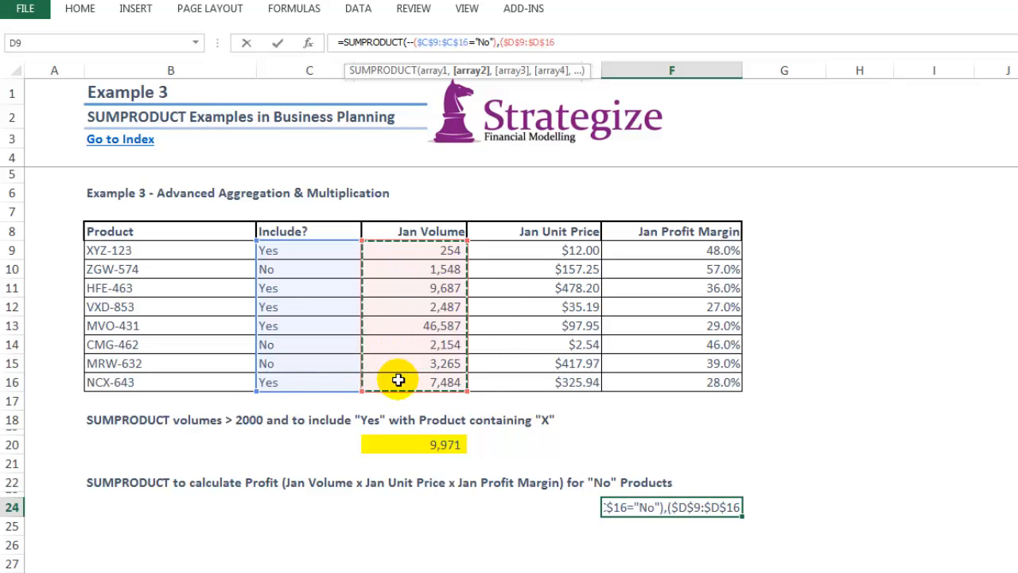
text()*()
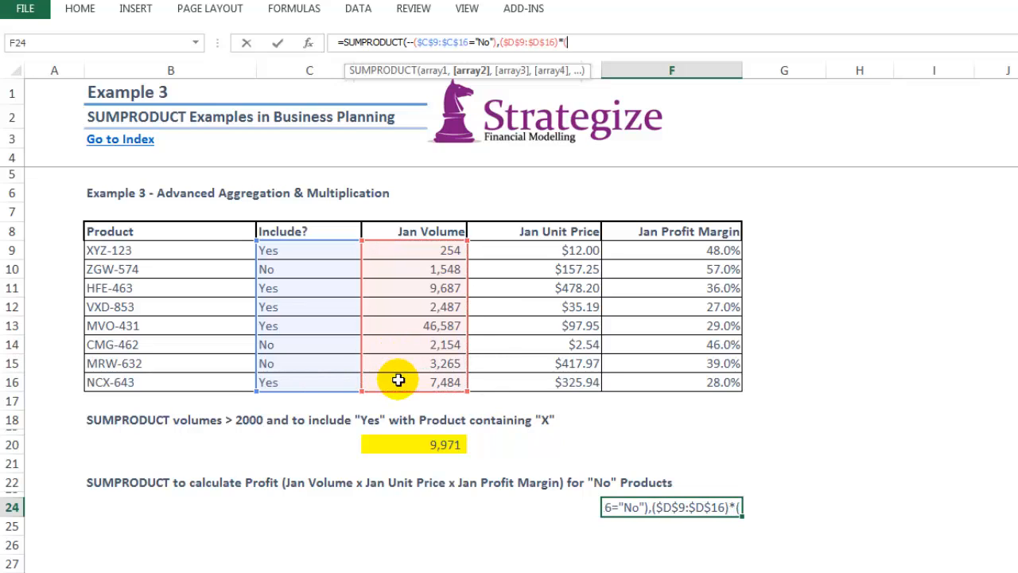
drag(515, 253, 513, 382)
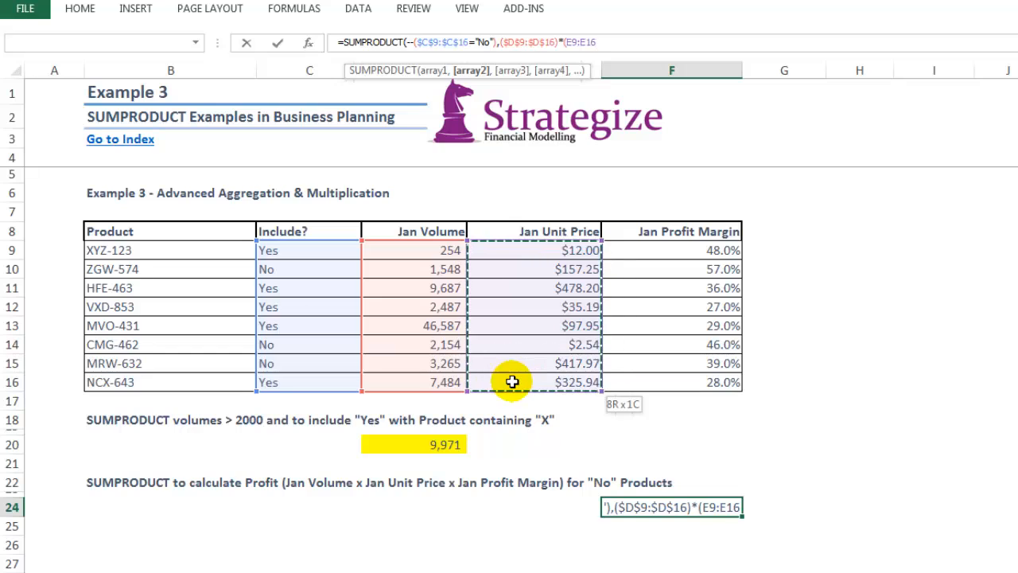
key(F4)
text()*()
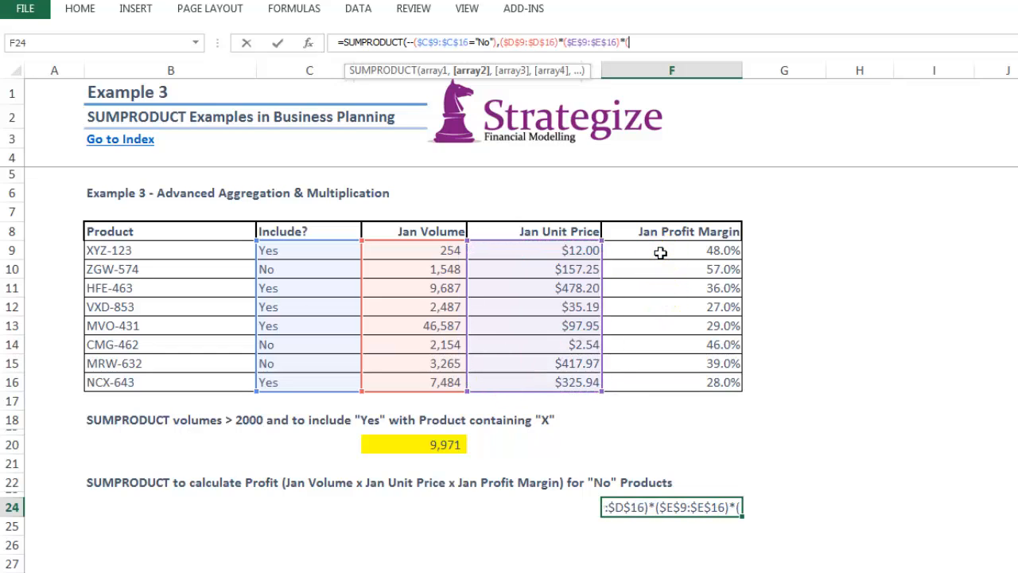
drag(657, 252, 648, 383)
key(F4)
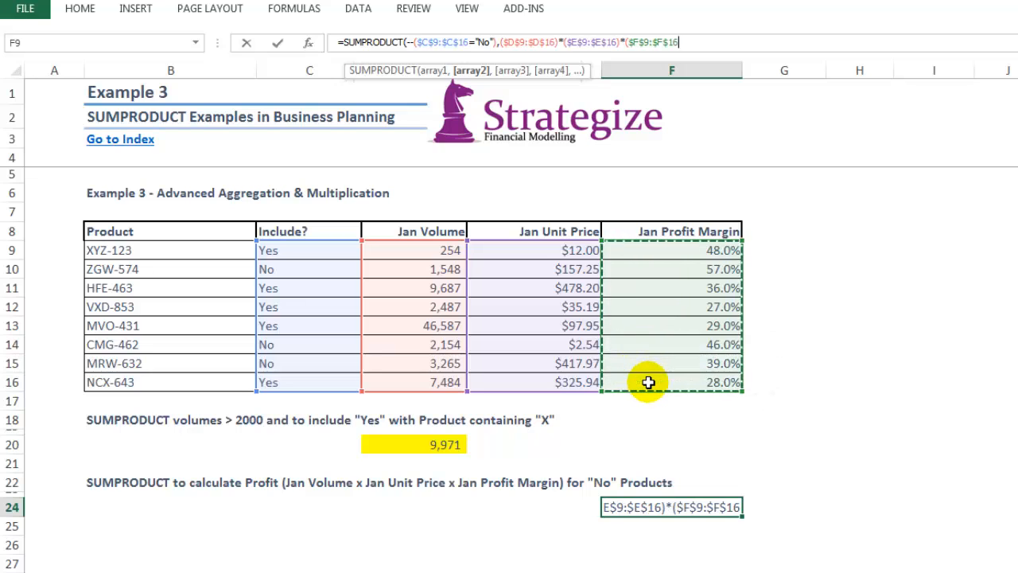
text()))
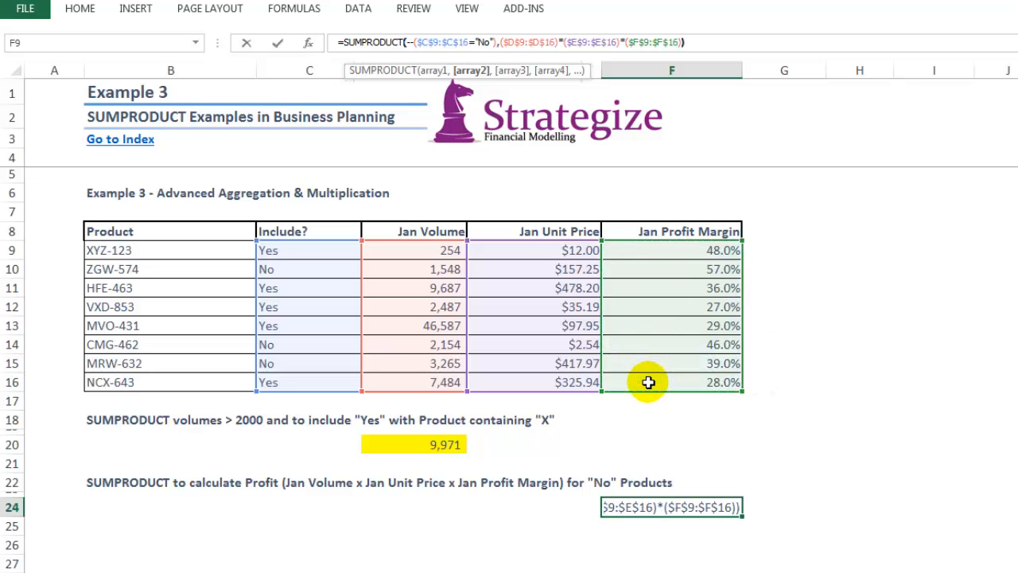
key(Return)
Highlight the profit result in F24 with a yellow fill.
key(Up)
right_click(661, 502)
click(734, 554)
click(629, 501)
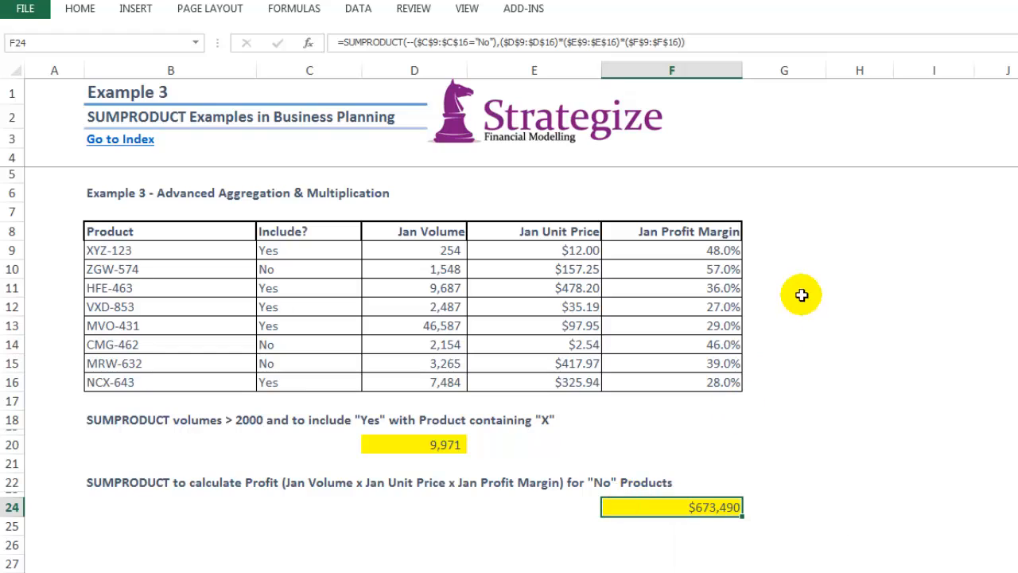
Enter the check formula =SUMPRODUCT(D10,E10,F10) in G10 for product ZGW-574.
click(780, 264)
text(=sump)
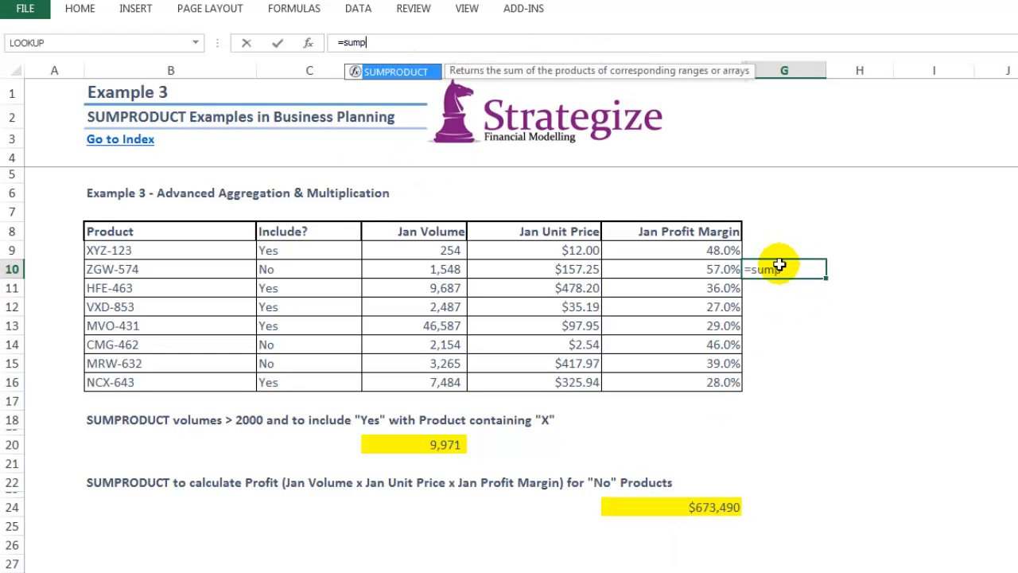
key(Tab)
click(439, 267)
text(,)
click(505, 267)
text(,)
click(652, 269)
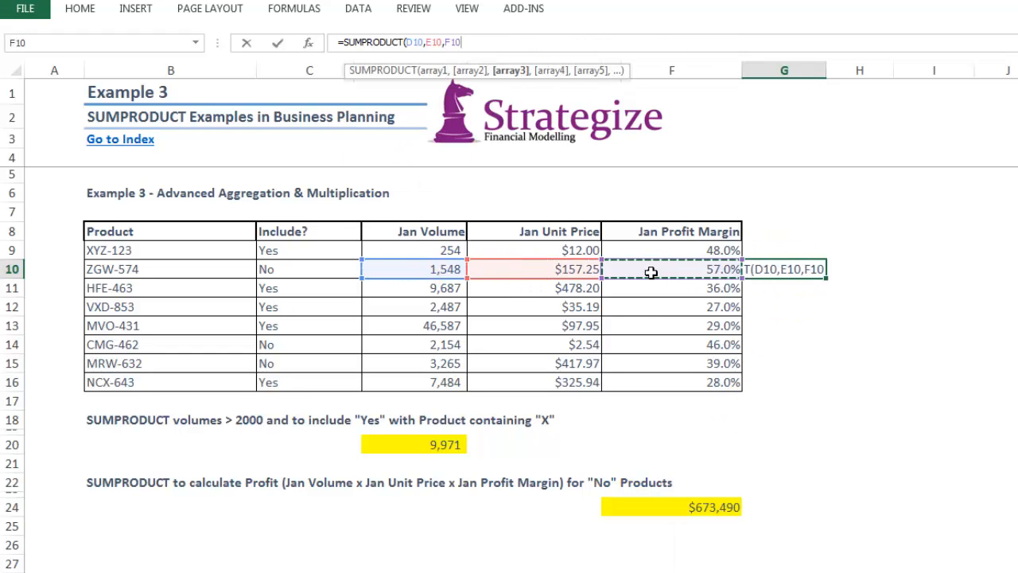
key(Return)
Format G10 with a thousands separator and no decimal places.
key(Up)
right_click(774, 267)
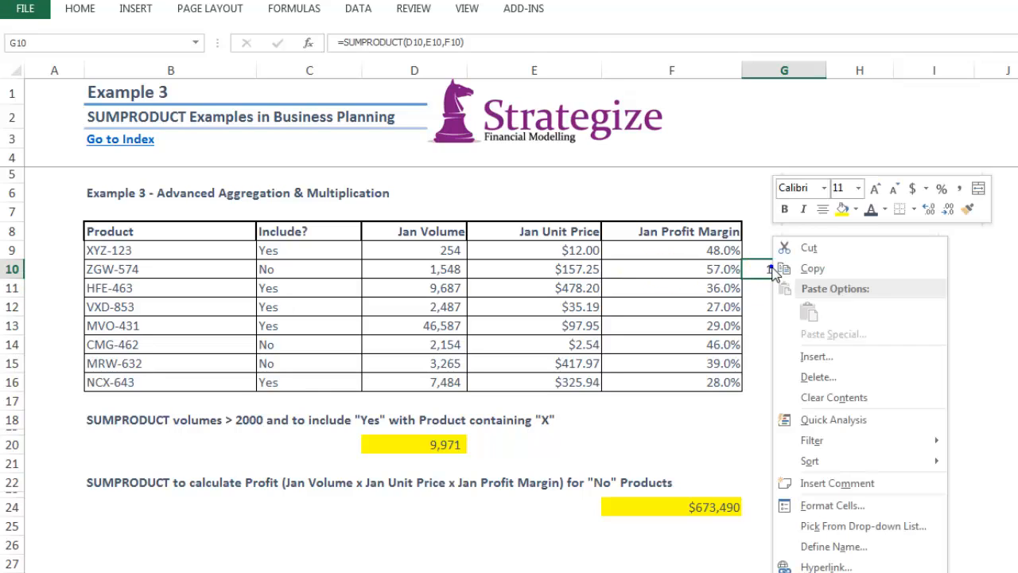
click(958, 189)
click(949, 208)
click(949, 208)
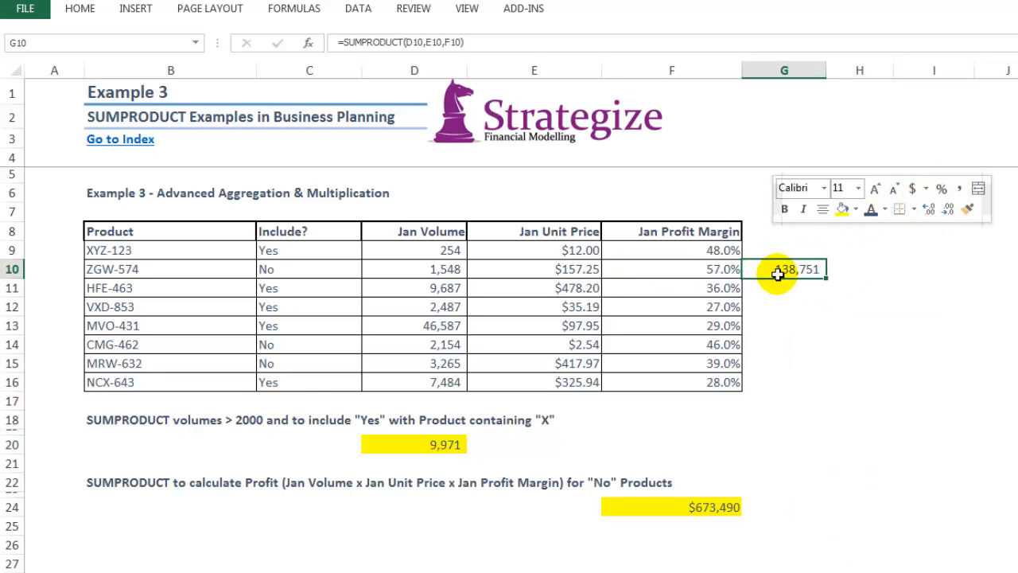
Enter the check formula =SUMPRODUCT(D14,E14,F14) in G14 for product CMG-462.
click(769, 346)
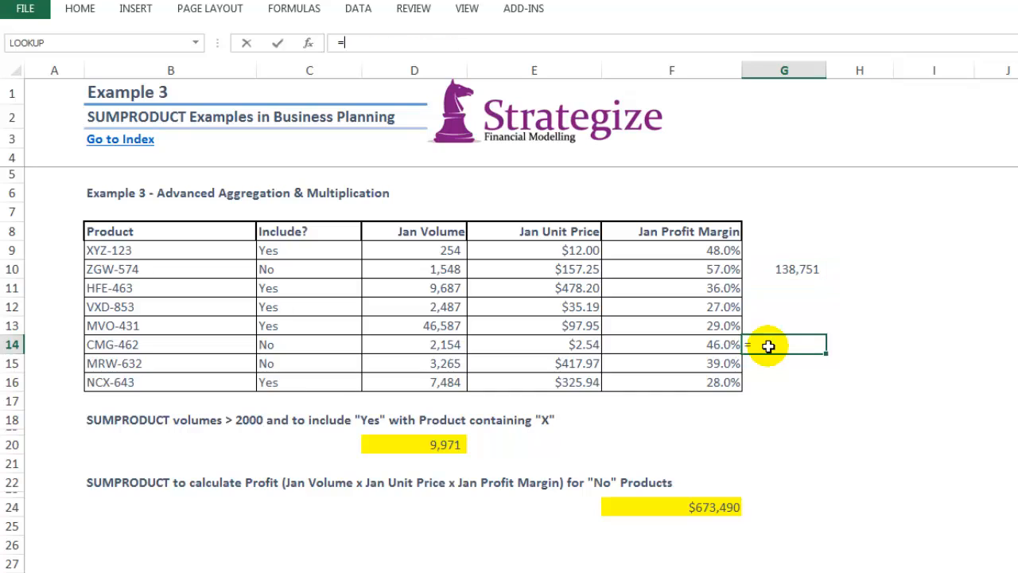
text(=sump)
key(Tab)
click(398, 344)
text(,)
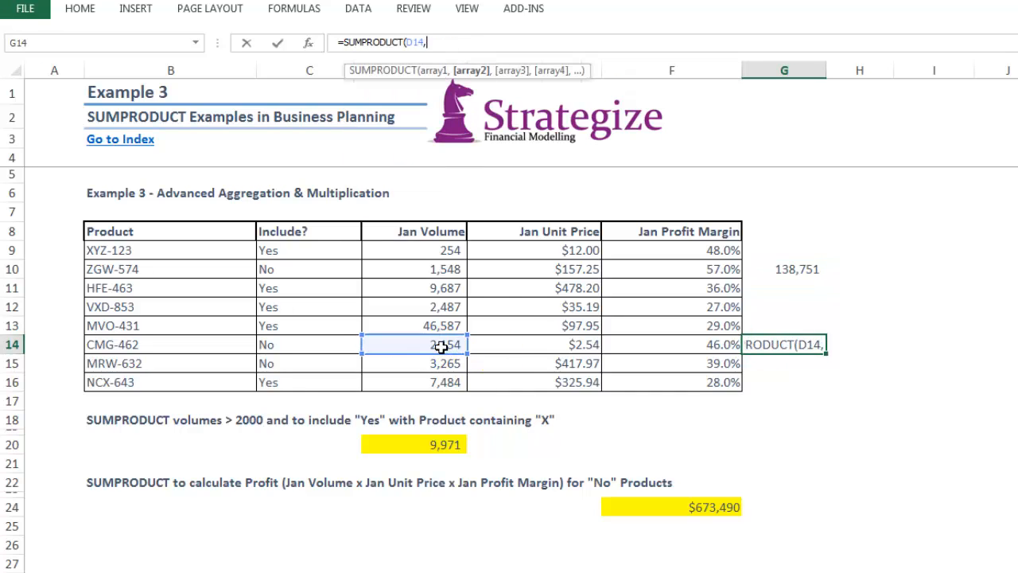
click(518, 345)
text(,)
click(625, 345)
key(ctrl+Return)
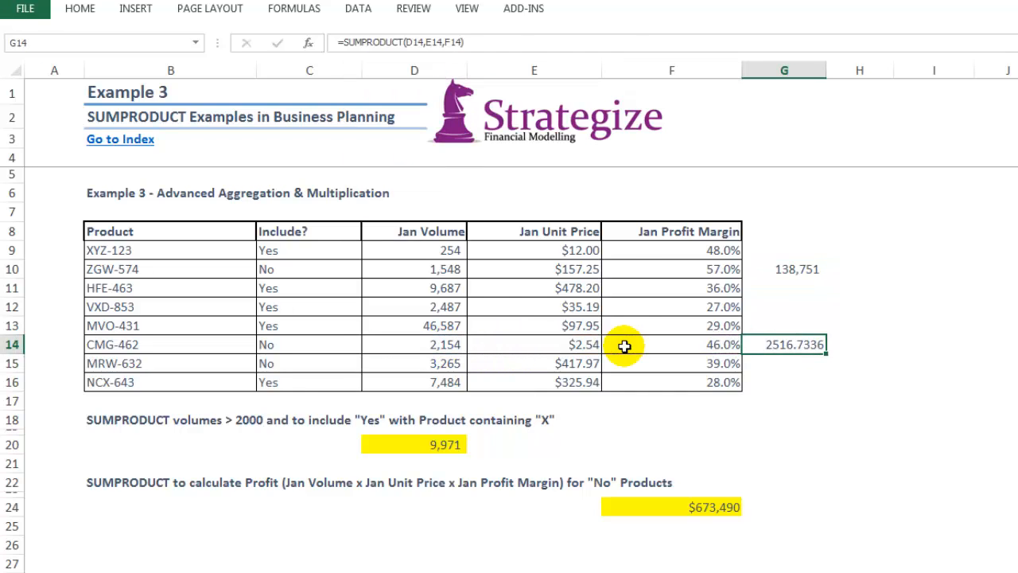
Format G14 with a thousands separator and no decimal places.
right_click(756, 345)
click(940, 188)
click(929, 209)
click(929, 208)
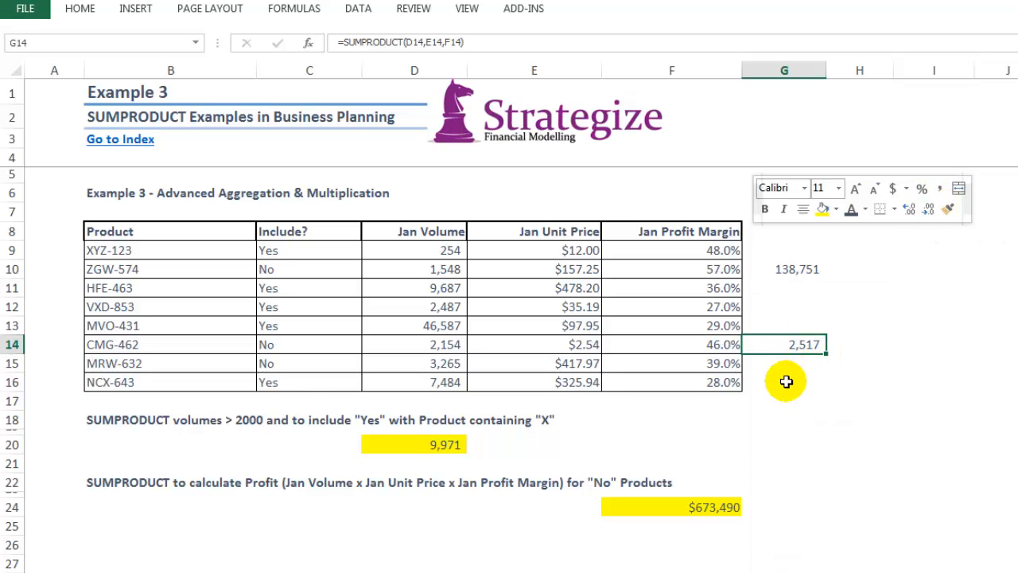
Enter the check formula =SUMPRODUCT(D15,E15,F15) in G15 for product MRW-632.
click(774, 366)
text(=)
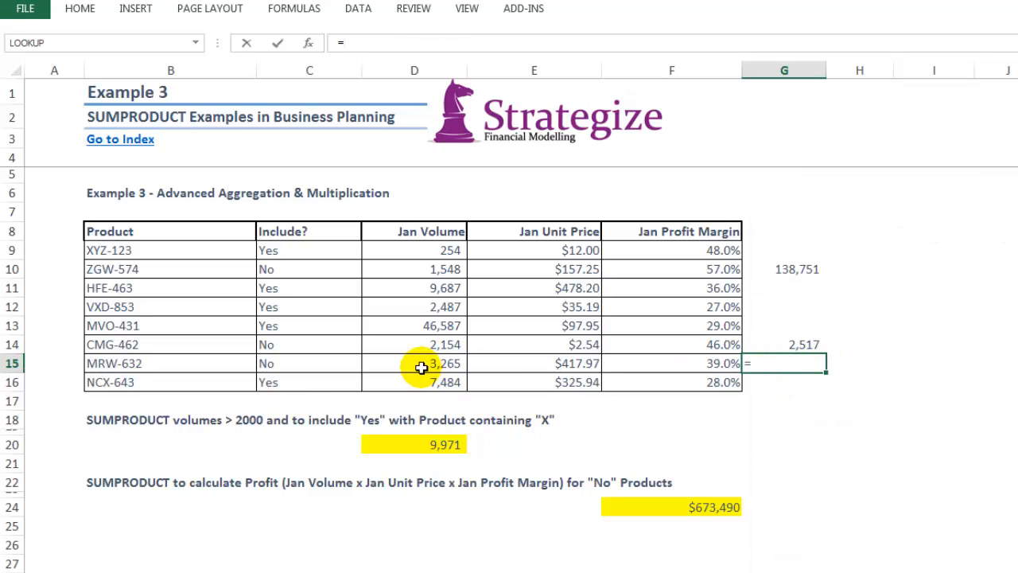
text(sump)
key(Tab)
click(413, 365)
text(,)
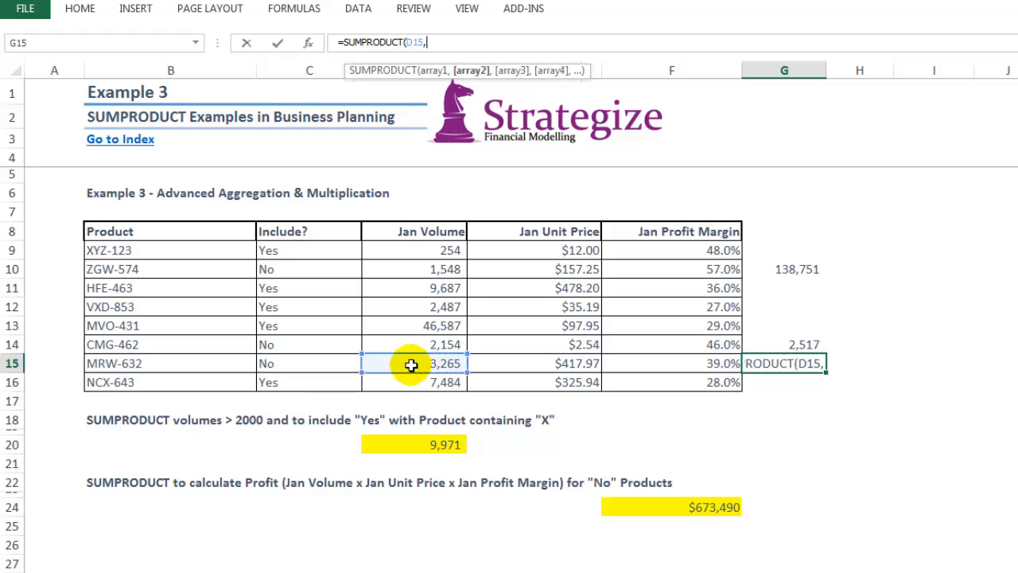
click(515, 364)
text(,)
click(627, 362)
key(Return)
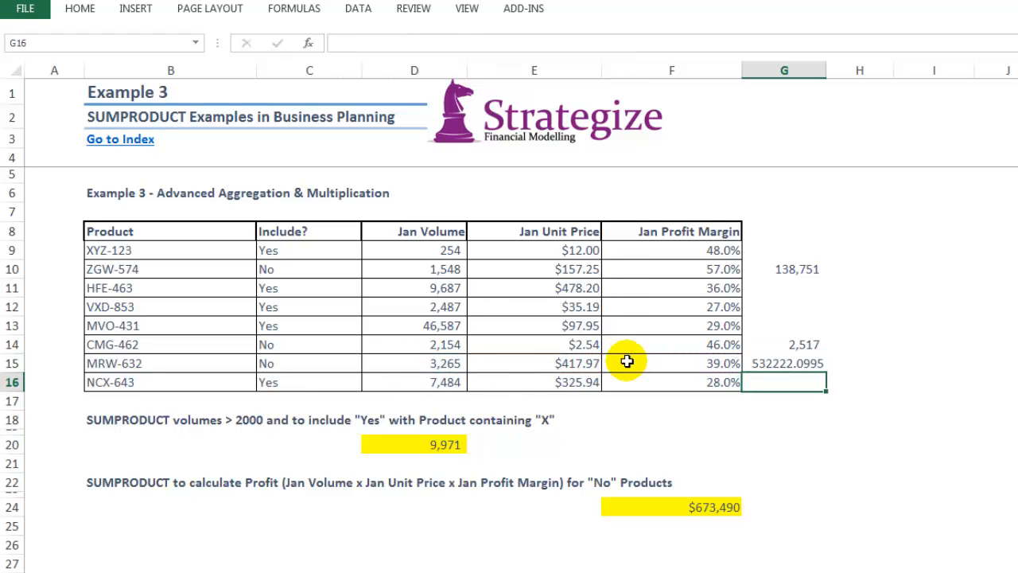
Format G15 with a thousands separator and no decimal places.
key(Up)
right_click(786, 363)
click(977, 188)
click(964, 208)
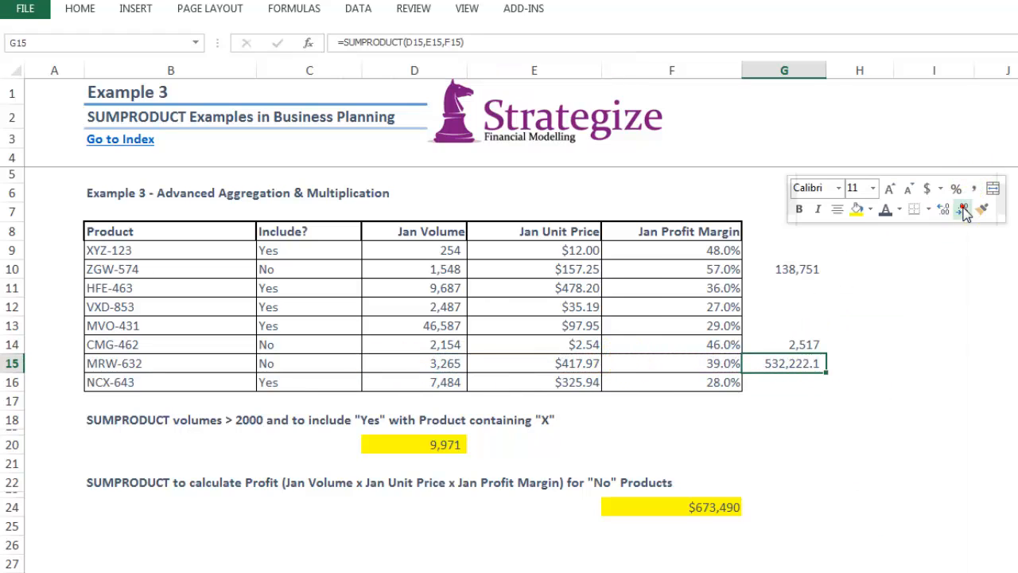
click(964, 208)
Check the sum of the individual "No" product profits in G10:G15 against the result in F24.
click(781, 402)
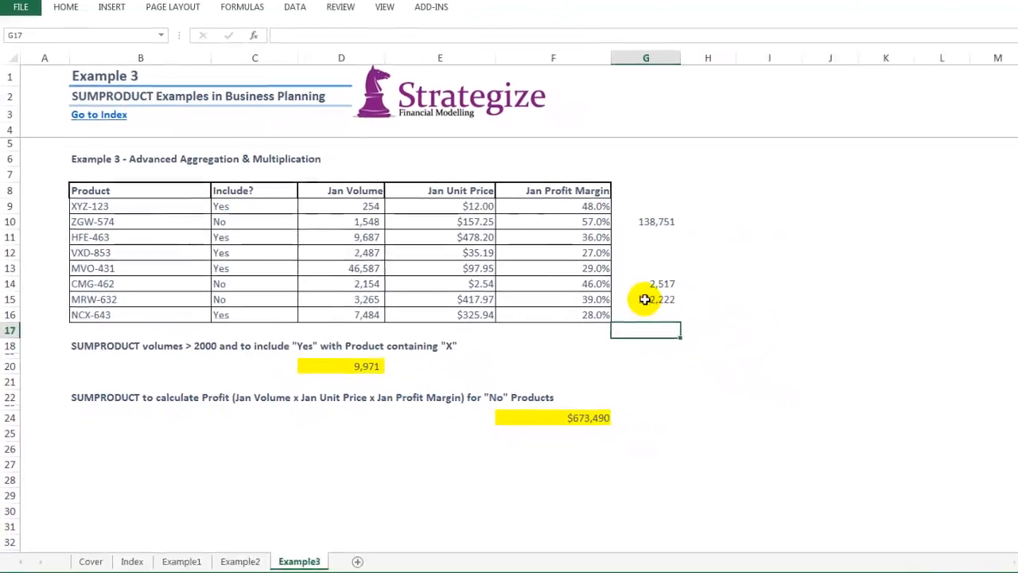
drag(644, 299, 645, 226)
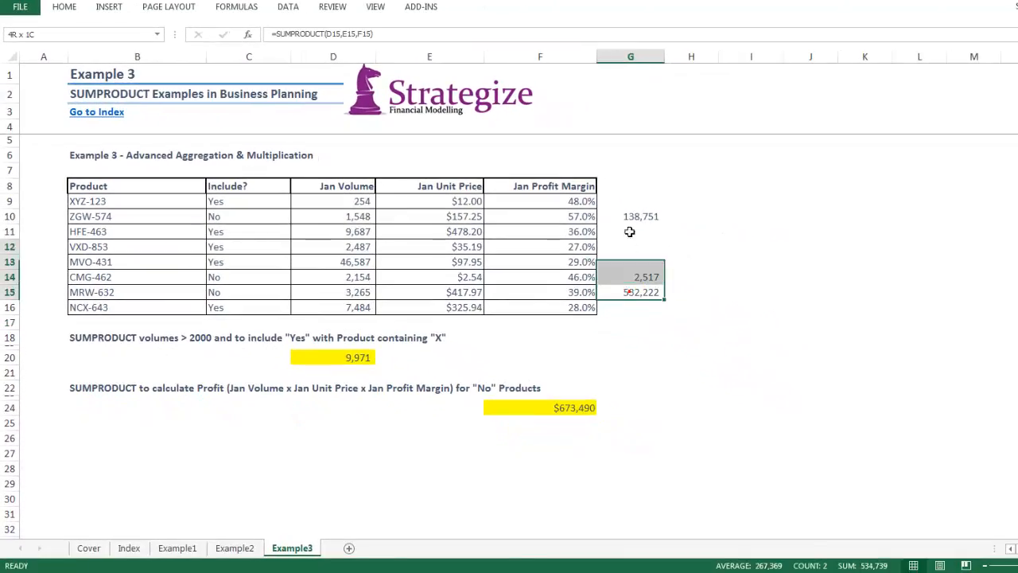